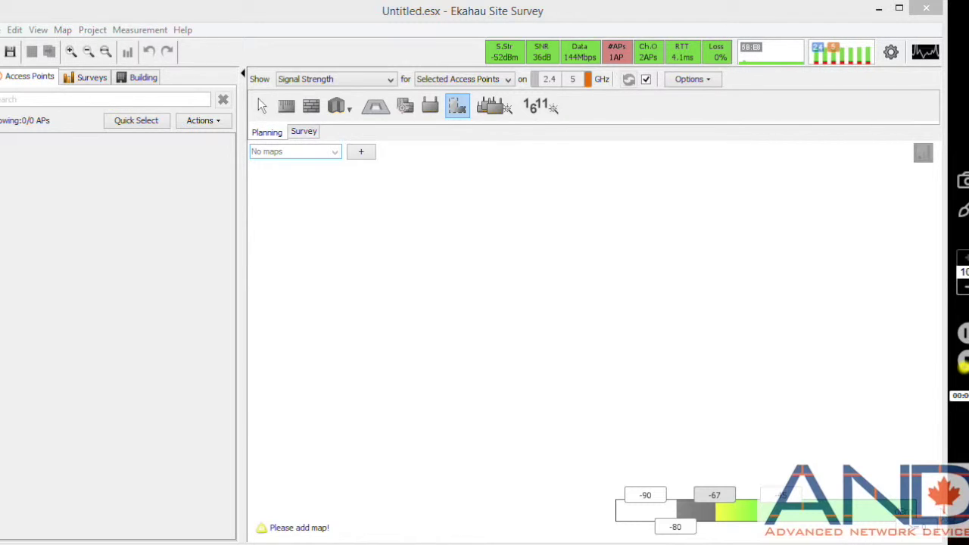
# Add the Warehouse design.001 image as the project map and zoom out to view it
pyautogui.click(361, 153)
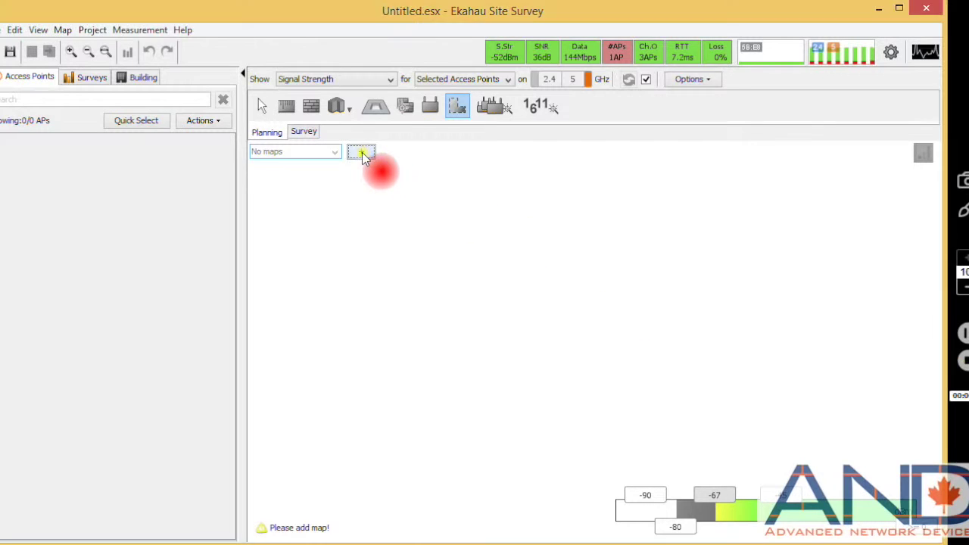
pyautogui.click(187, 155)
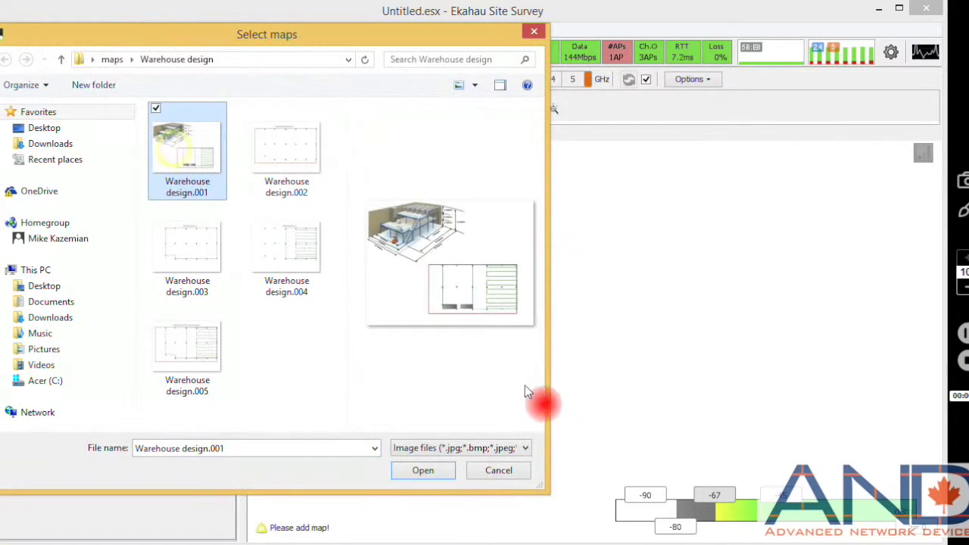
pyautogui.click(443, 474)
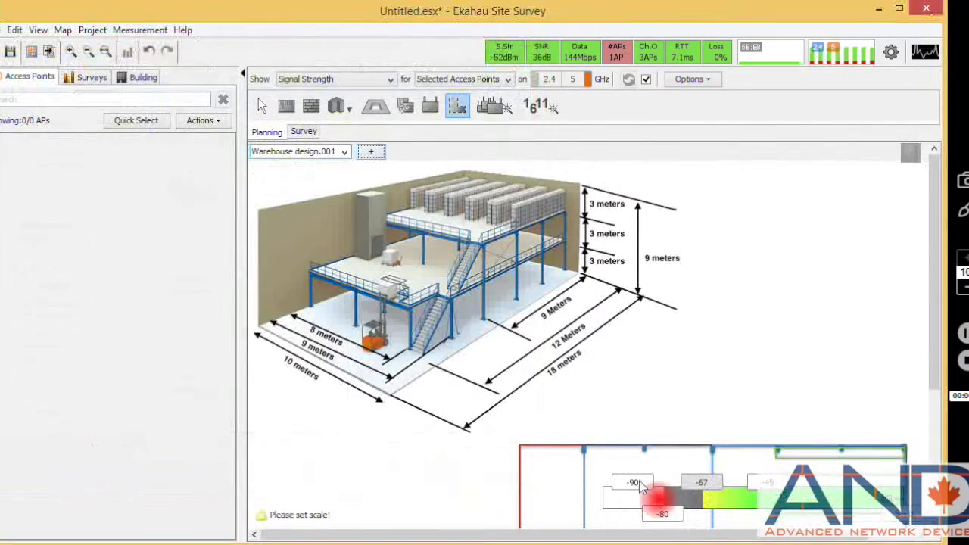
pyautogui.click(88, 51)
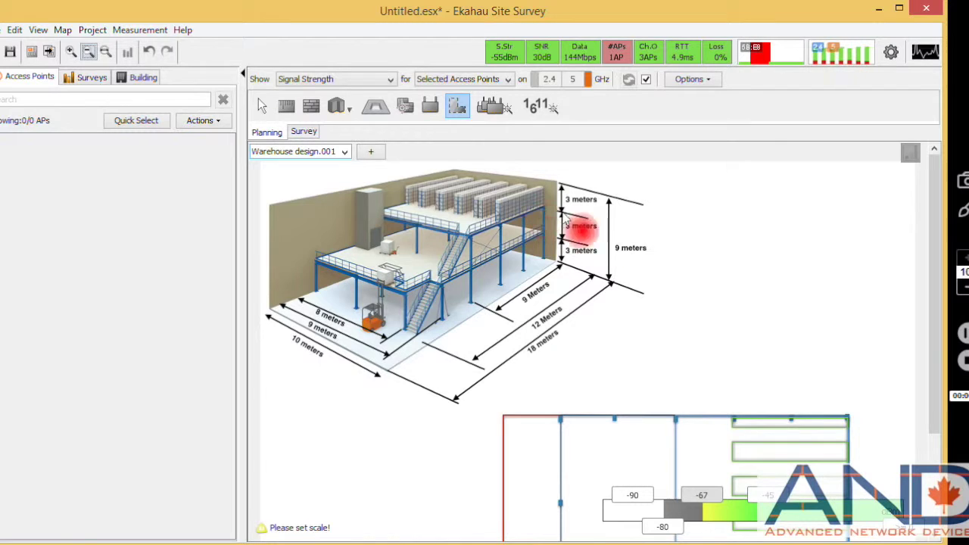
# Draw a scale line along the floor plan's top wall and set its length to 18 m
pyautogui.moveTo(937, 342); pyautogui.dragTo(943, 424)
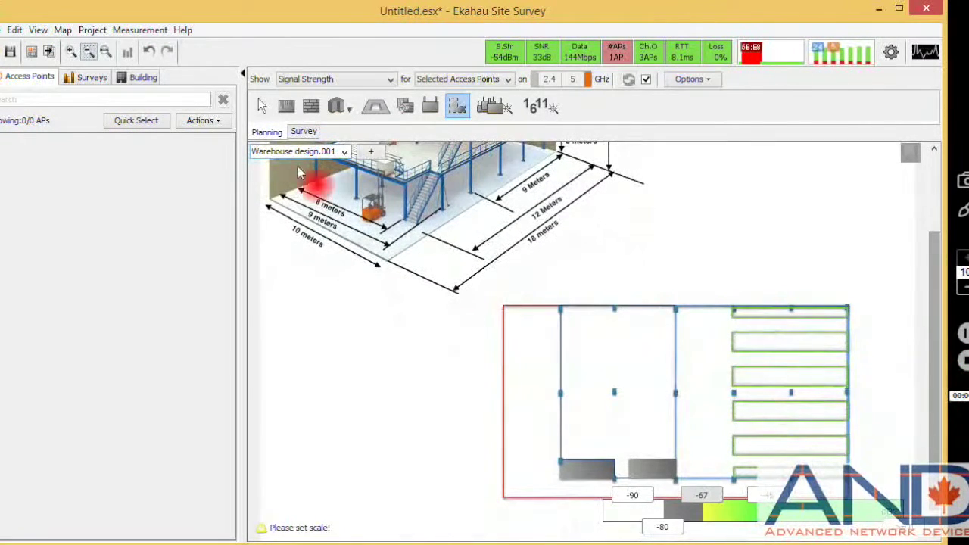
pyautogui.click(286, 105)
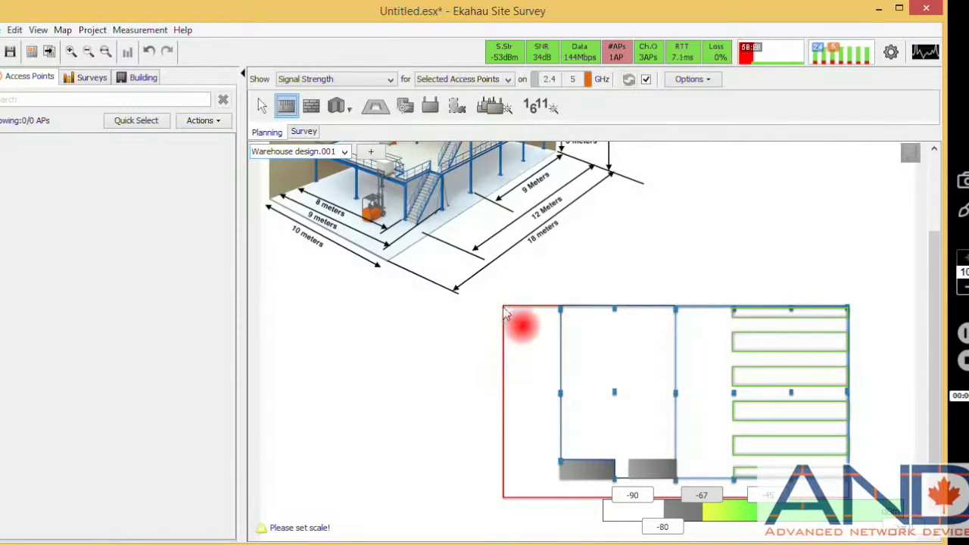
pyautogui.moveTo(505, 307); pyautogui.dragTo(849, 307)
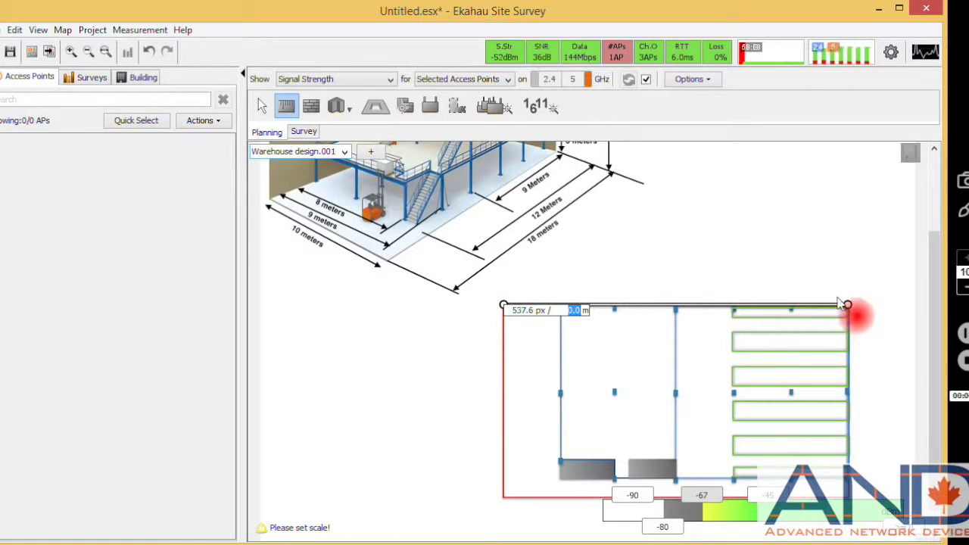
pyautogui.write('18')
pyautogui.press('Return')
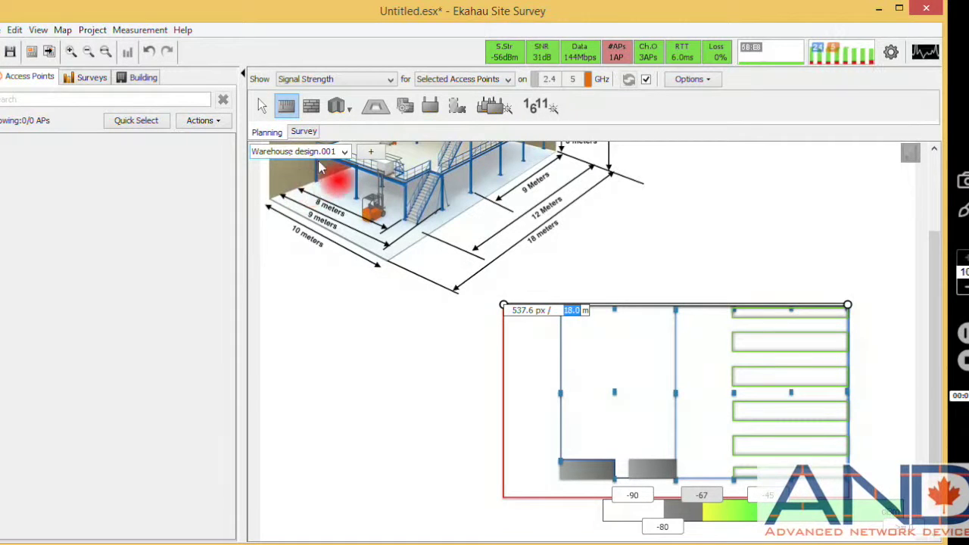
# Set the wall tool to Concrete (12dB) material at 9 m height
pyautogui.click(311, 107)
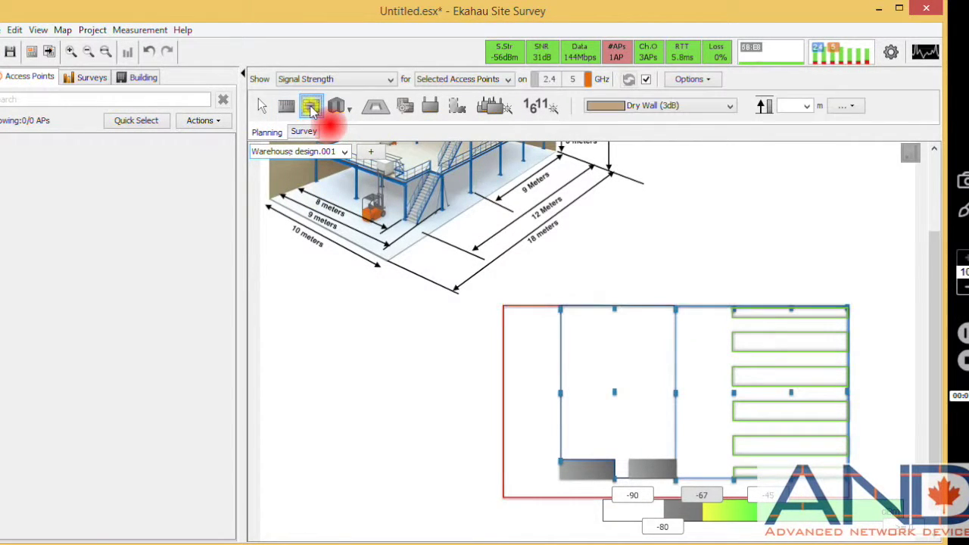
pyautogui.click(731, 106)
pyautogui.click(653, 145)
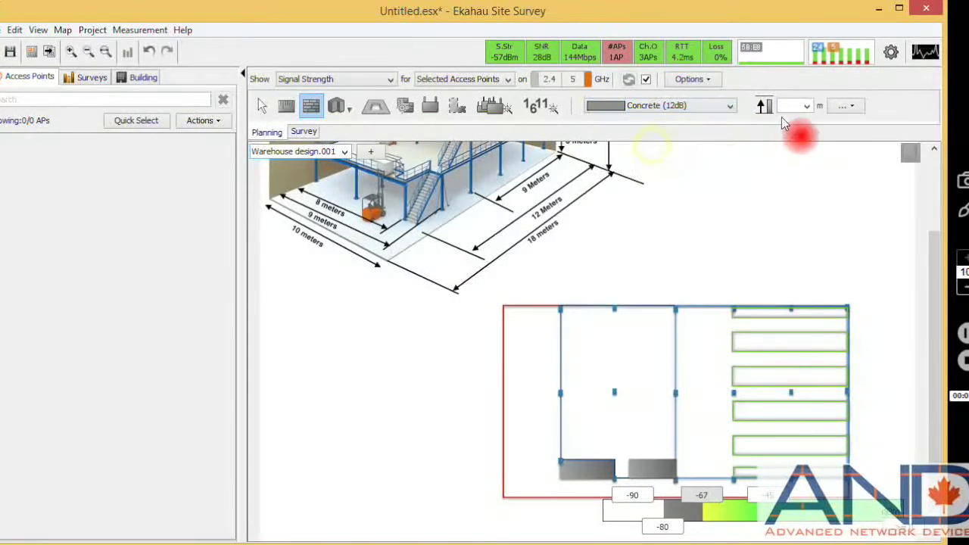
pyautogui.moveTo(941, 260); pyautogui.dragTo(941, 193)
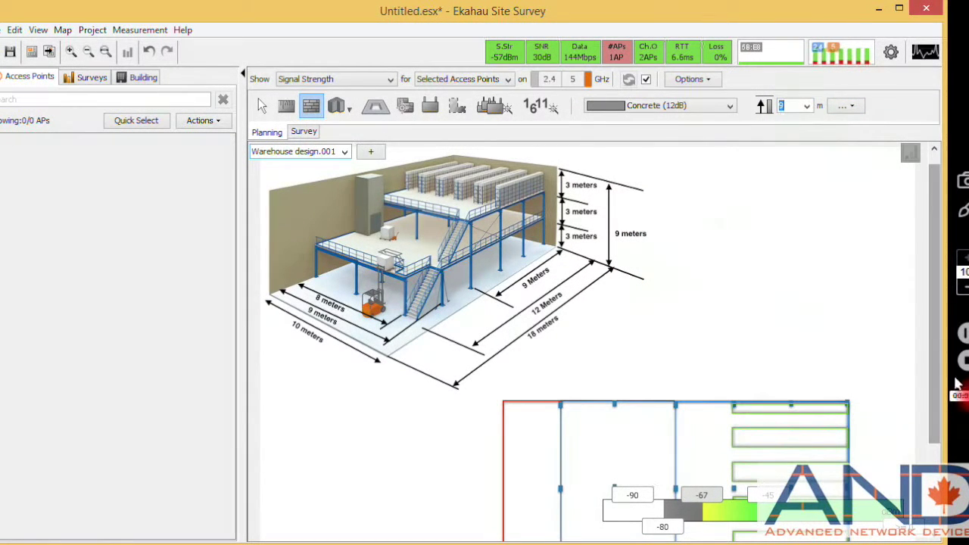
pyautogui.scroll(-3, 937, 391)
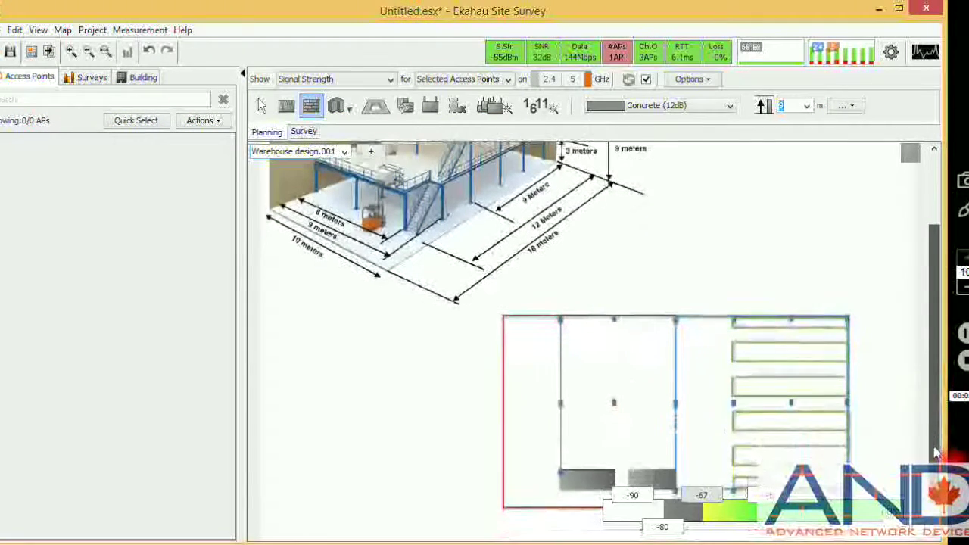
# Draw concrete walls along the plan's top, right, bottom and left edges
pyautogui.click(504, 313)
pyautogui.click(849, 313)
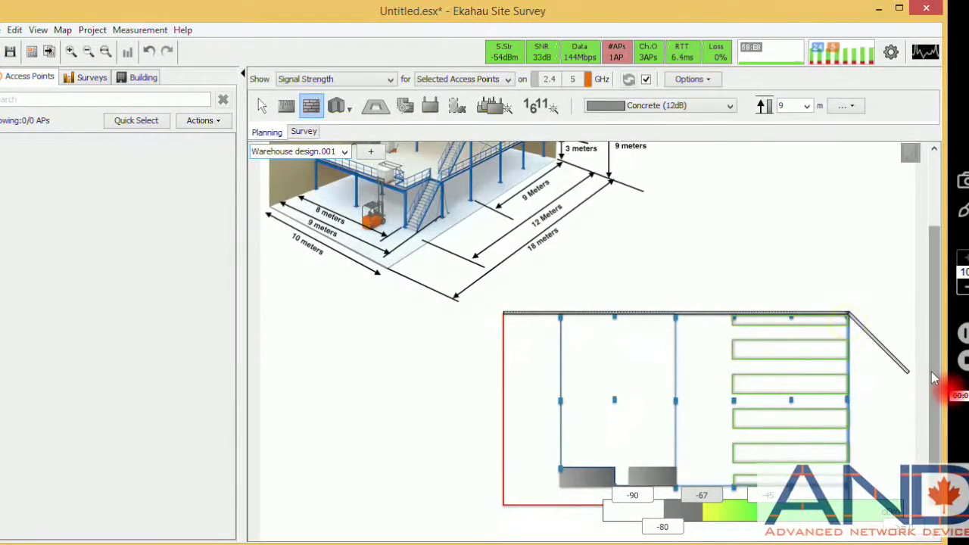
pyautogui.scroll(-1, 936, 379)
pyautogui.doubleClick(849, 455)
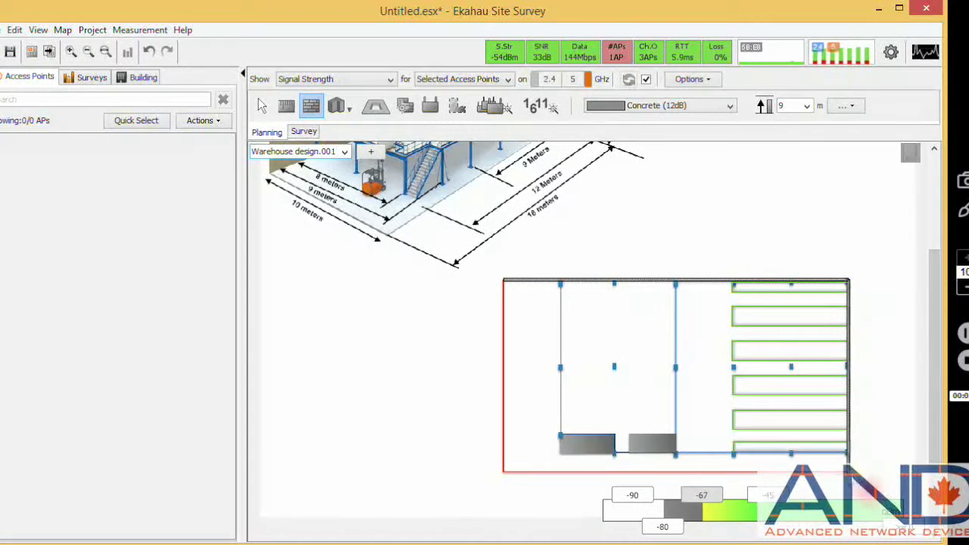
pyautogui.click(500, 474)
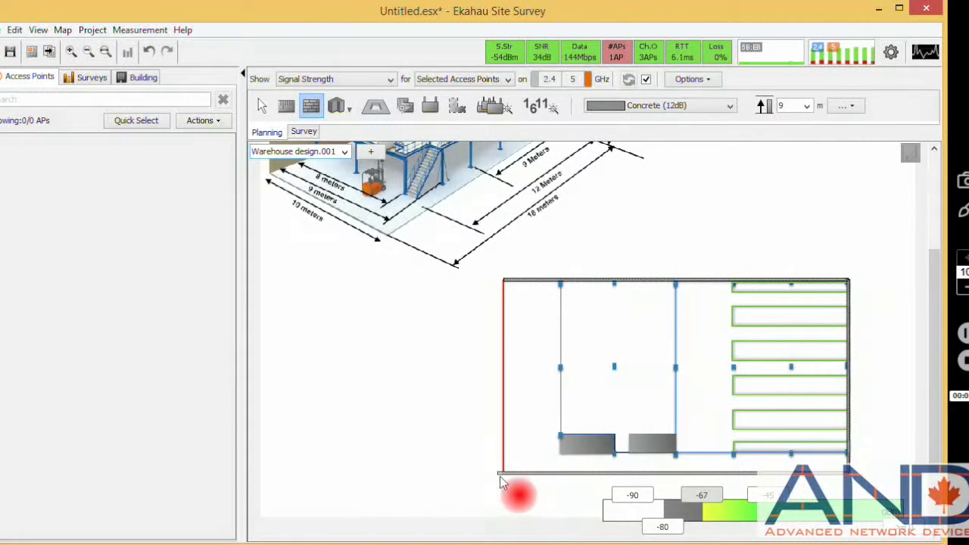
pyautogui.click(505, 282)
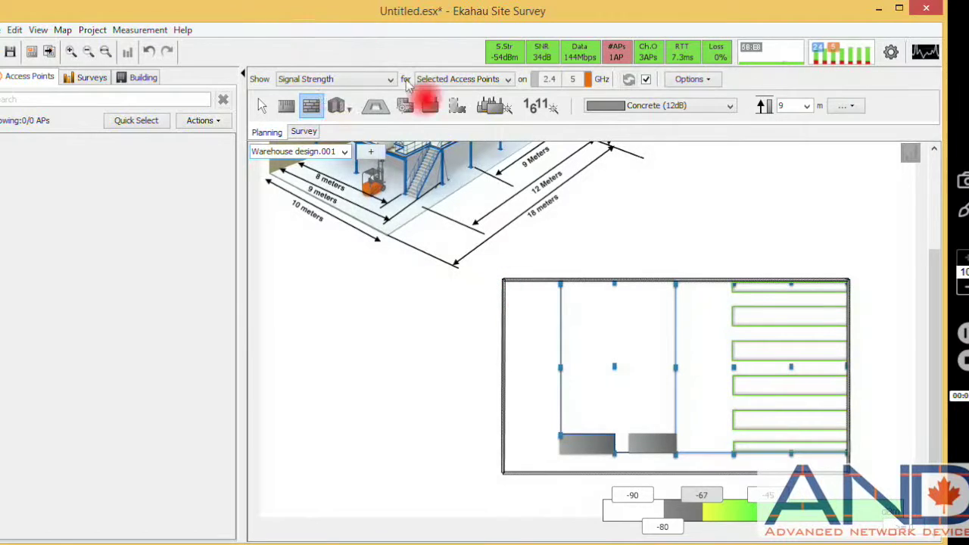
pyautogui.scroll(3, 937, 369)
pyautogui.scroll(2, 939, 303)
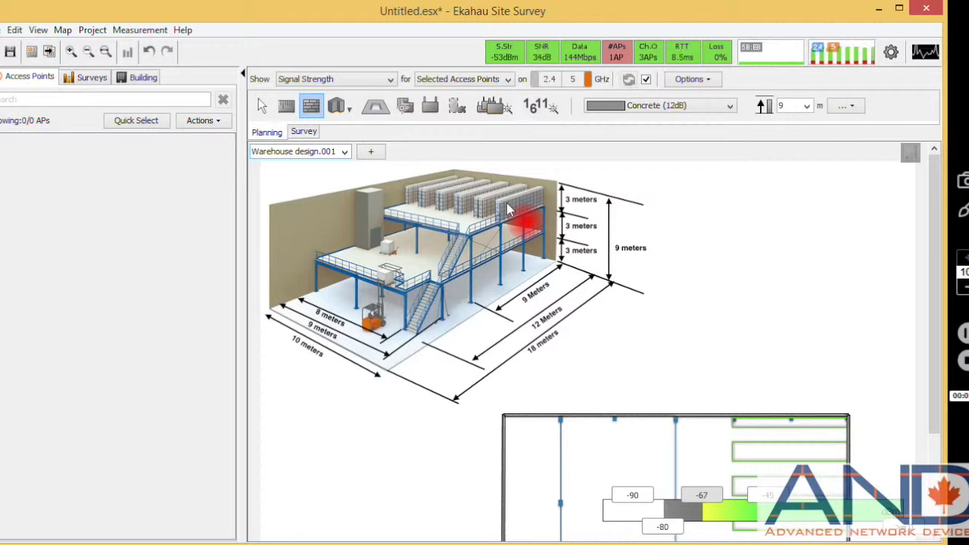
pyautogui.click(340, 107)
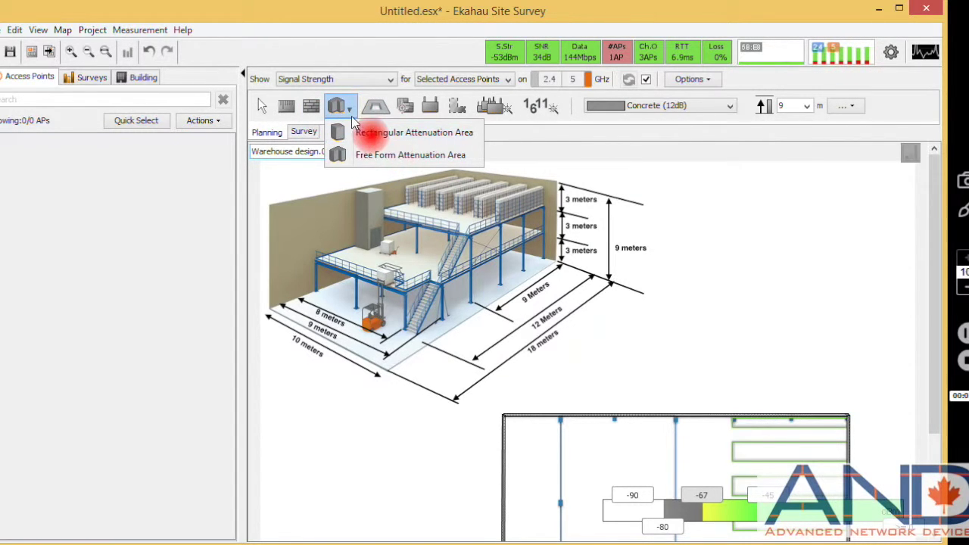
# Set the rectangular attenuation area tool to Warehouse Rack material (18 dB/m) with 9 m height
pyautogui.click(391, 133)
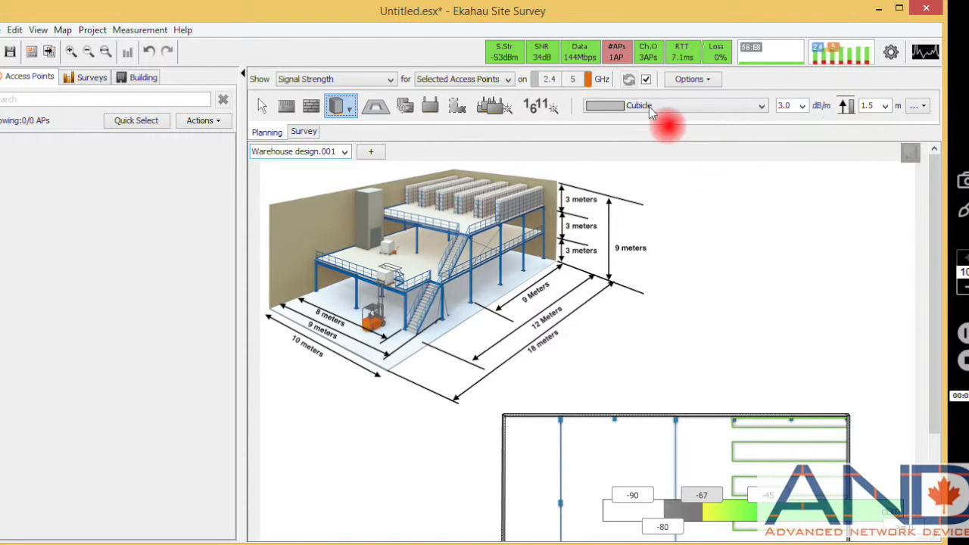
pyautogui.click(762, 108)
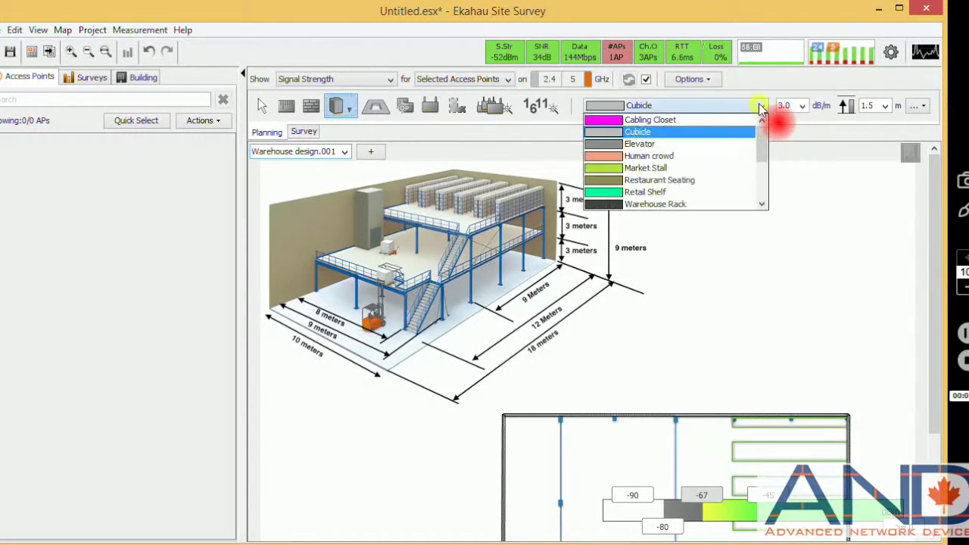
pyautogui.click(624, 205)
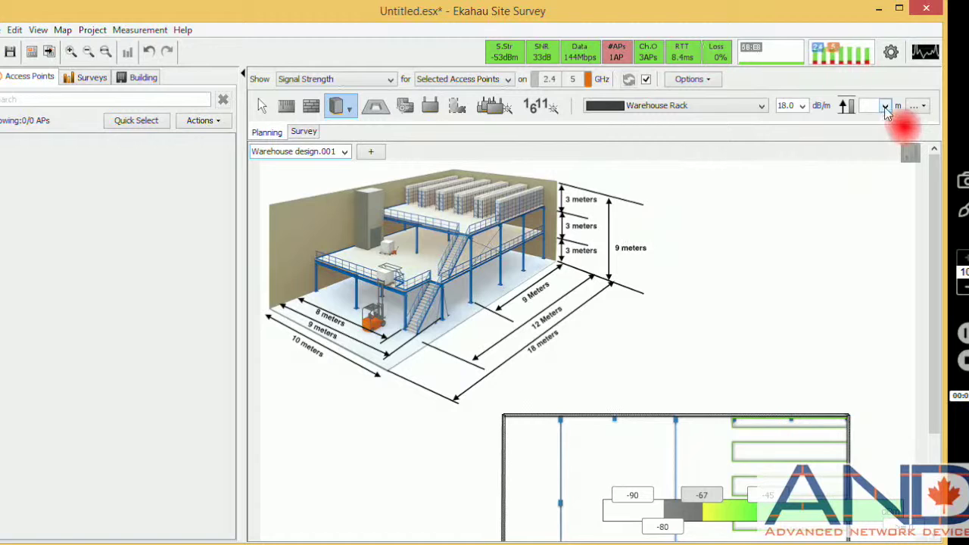
pyautogui.click(885, 107)
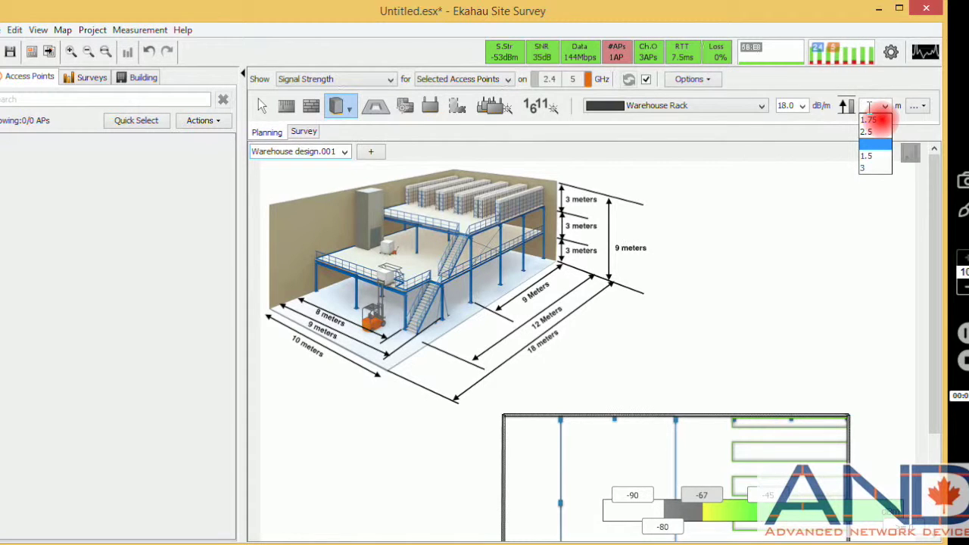
pyautogui.write('9')
pyautogui.click(921, 107)
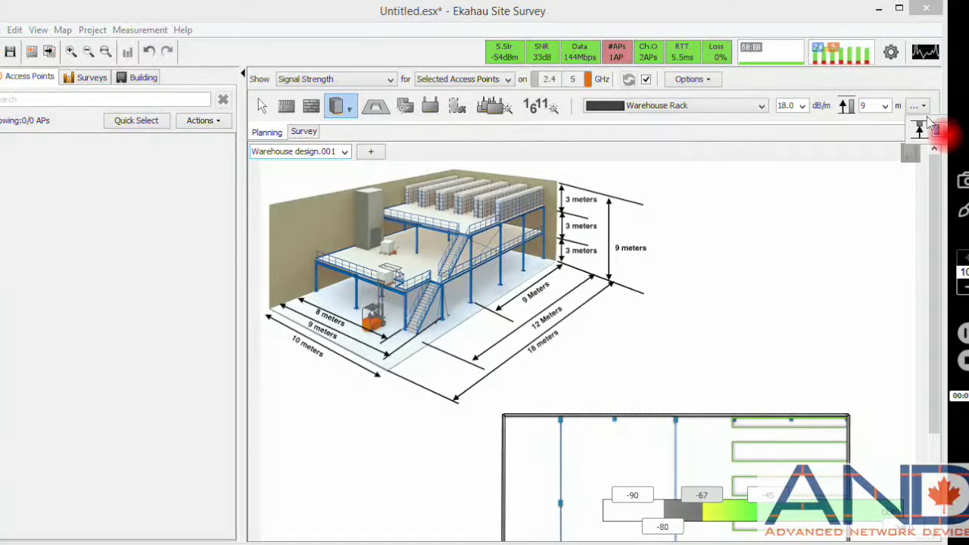
pyautogui.click(937, 127)
# Draw 6–9 m, 18 dB/m Warehouse Rack areas over each rack row, through the sixth rack
pyautogui.moveTo(938, 326); pyautogui.dragTo(936, 390)
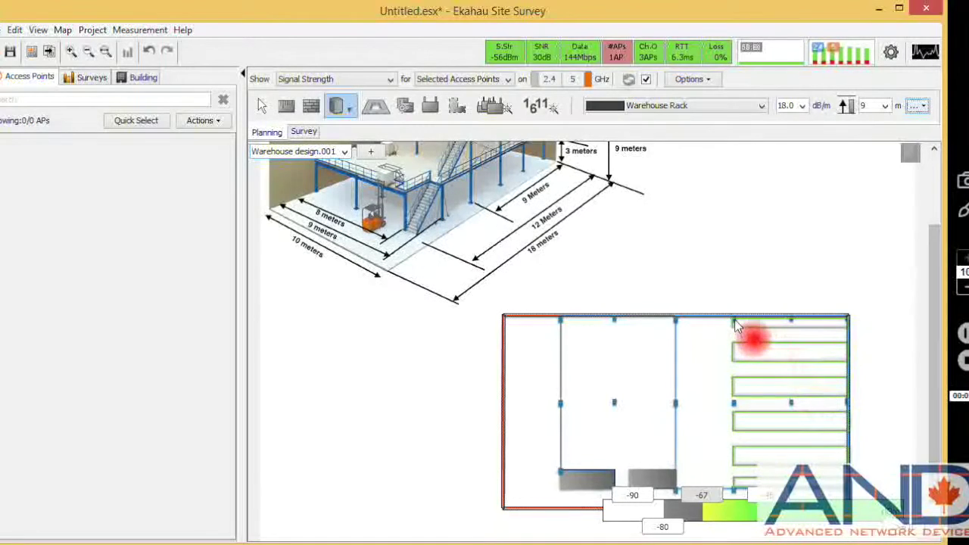
pyautogui.moveTo(733, 322); pyautogui.dragTo(849, 334)
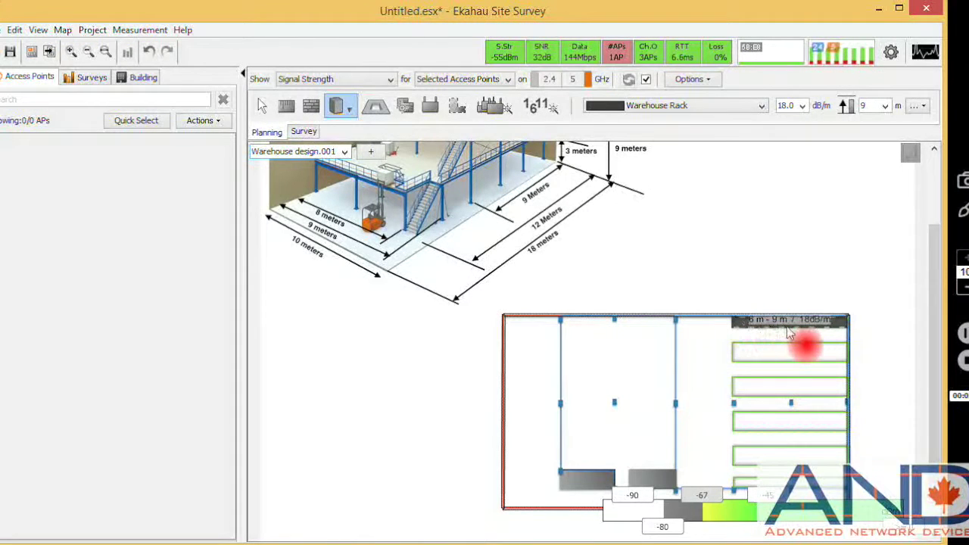
pyautogui.moveTo(732, 345); pyautogui.dragTo(849, 367)
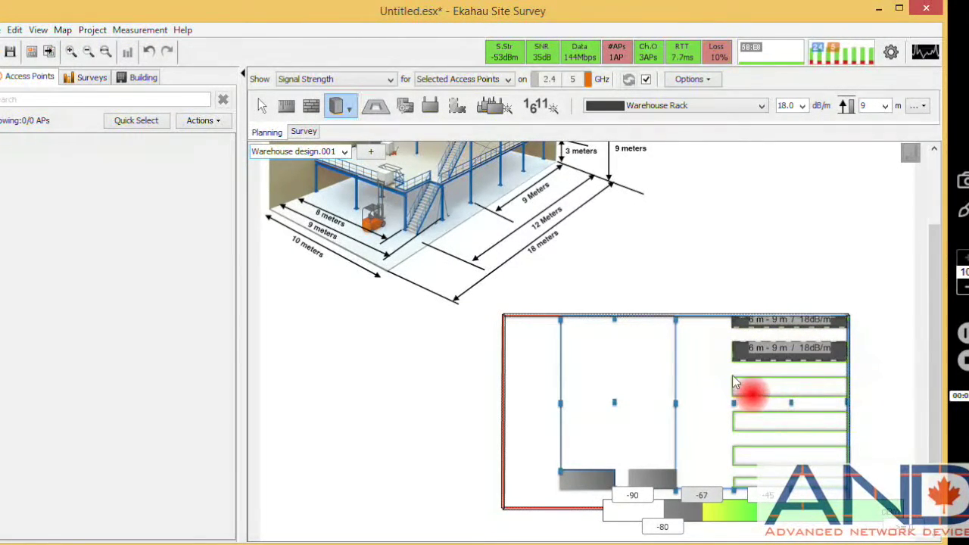
pyautogui.moveTo(732, 377); pyautogui.dragTo(868, 415)
pyautogui.scroll(-1, 932, 394)
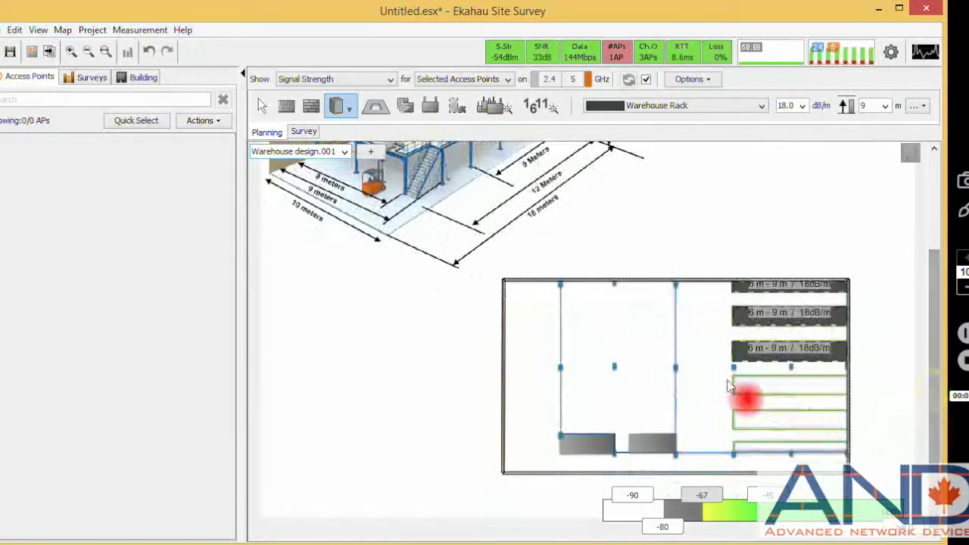
pyautogui.moveTo(734, 383); pyautogui.dragTo(849, 403)
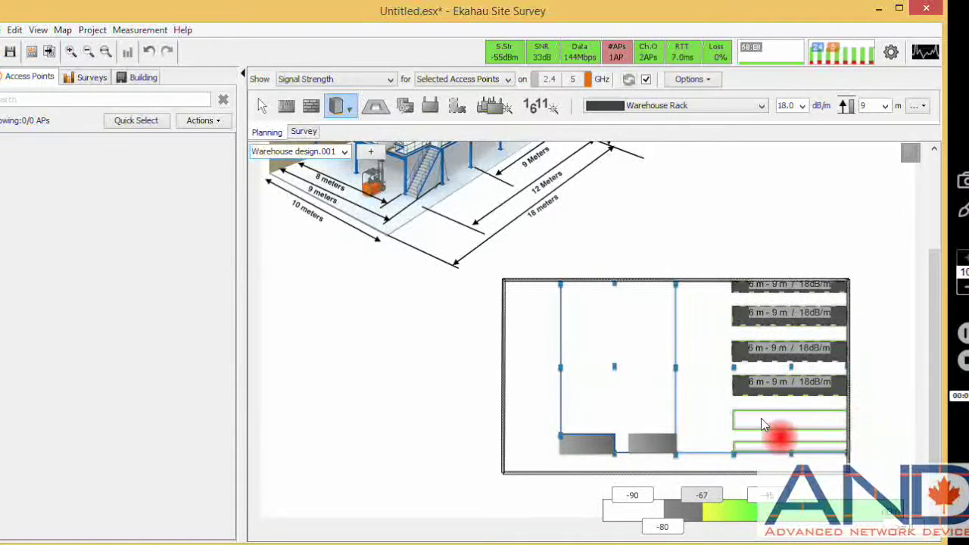
pyautogui.moveTo(733, 418); pyautogui.dragTo(849, 438)
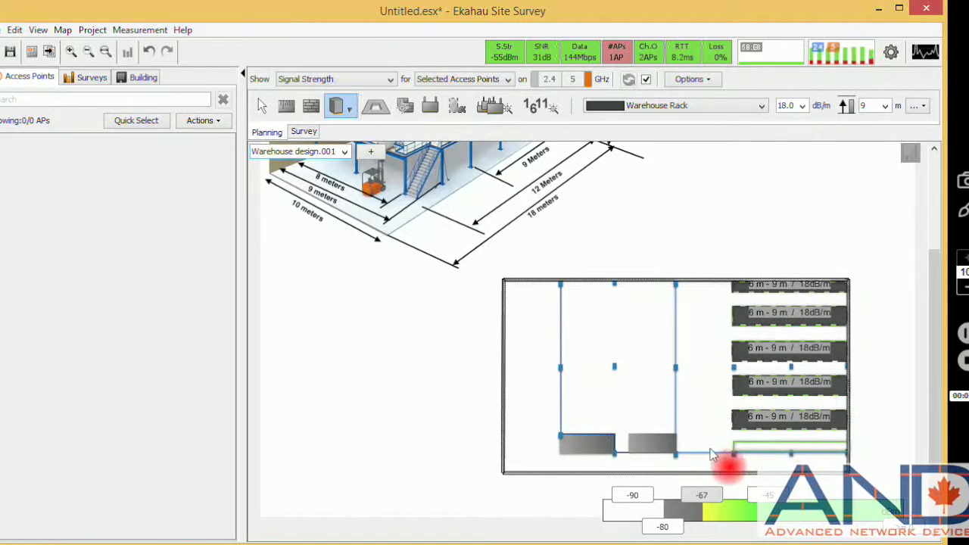
pyautogui.moveTo(736, 448); pyautogui.dragTo(851, 458)
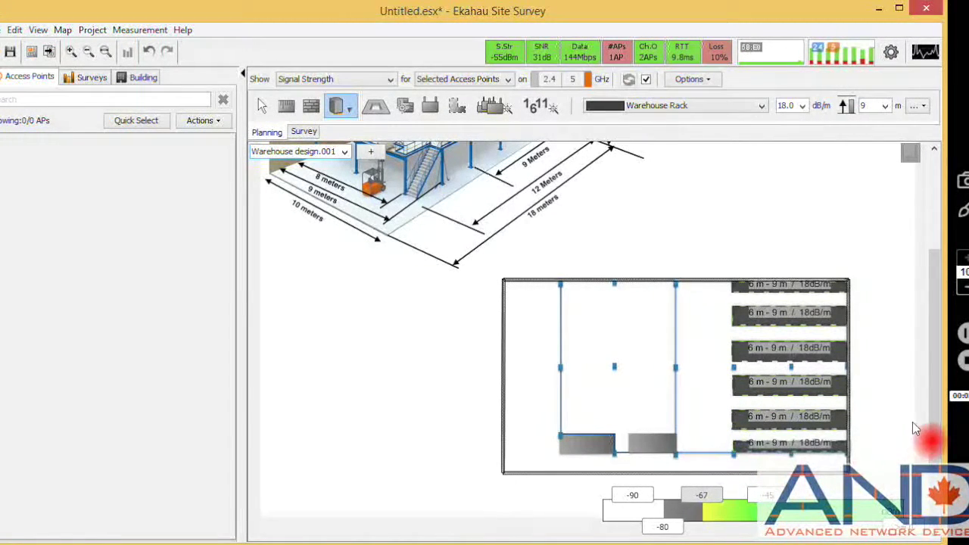
pyautogui.moveTo(939, 362); pyautogui.dragTo(937, 333)
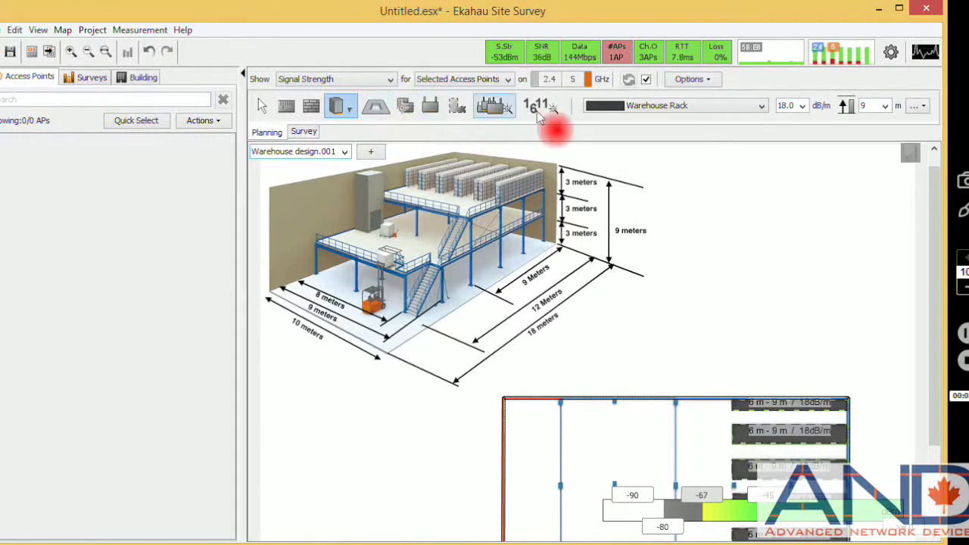
# Set the area material to Elevator with a 5.8 m to 6 m height range
pyautogui.click(752, 110)
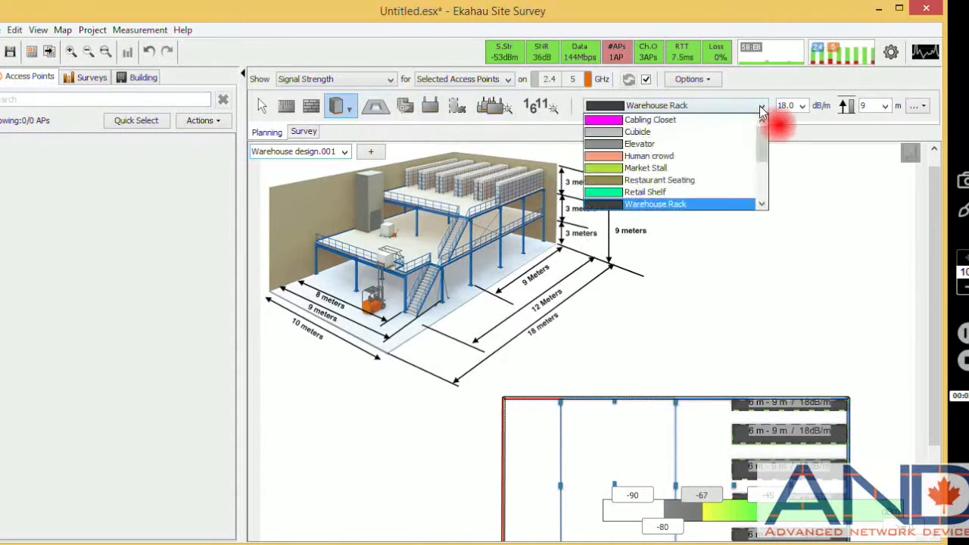
pyautogui.click(644, 146)
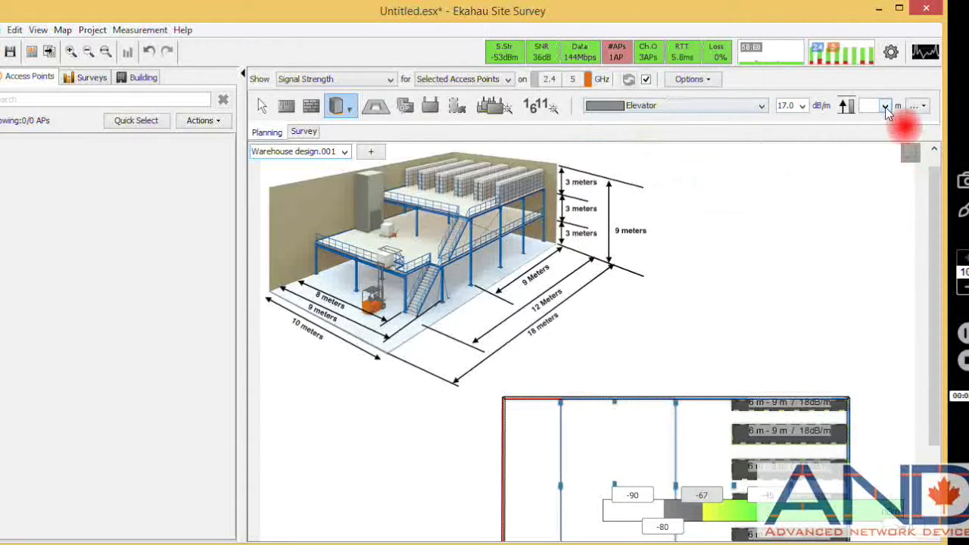
pyautogui.click(885, 106)
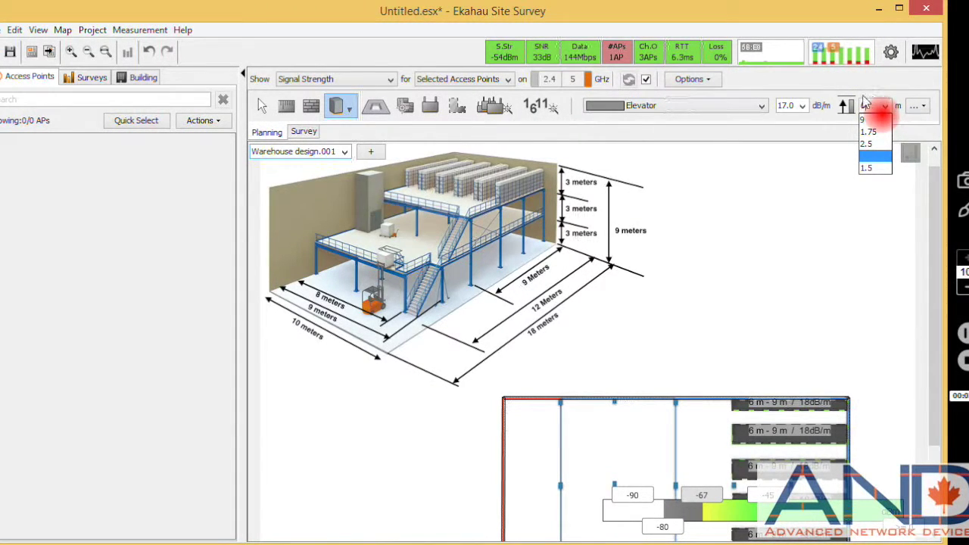
pyautogui.write('6')
pyautogui.click(918, 107)
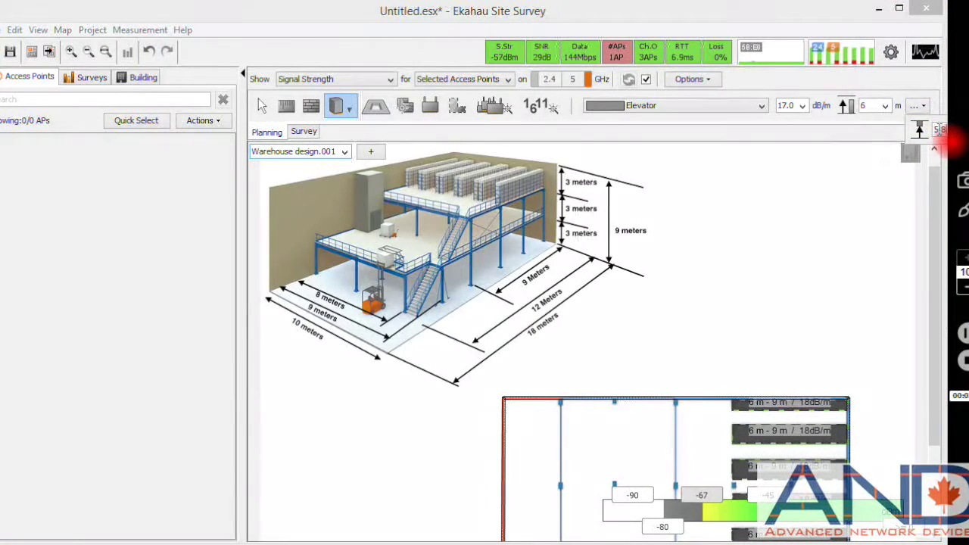
pyautogui.moveTo(941, 130); pyautogui.dragTo(901, 125)
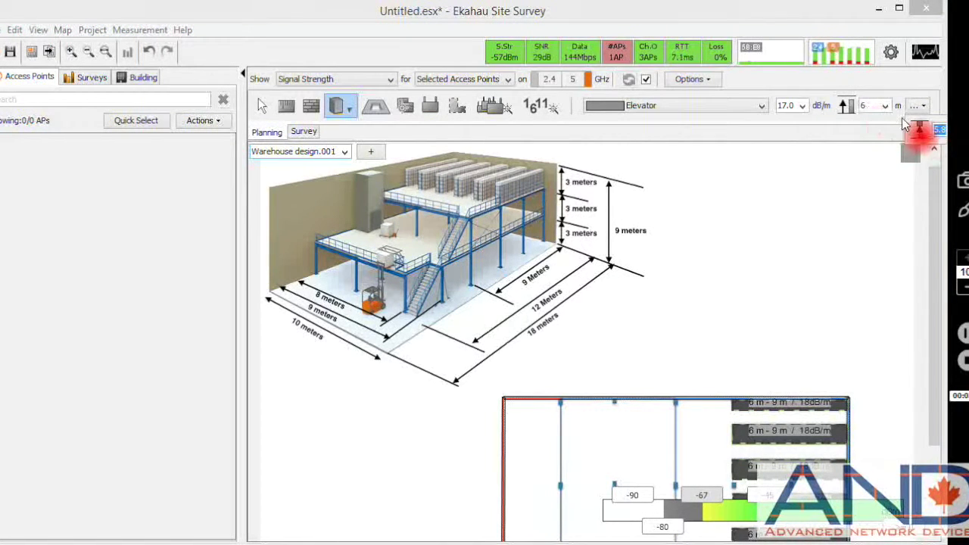
pyautogui.click(905, 324)
# Draw an Elevator area rectangle over the whole rack section
pyautogui.scroll(-3, 774, 362)
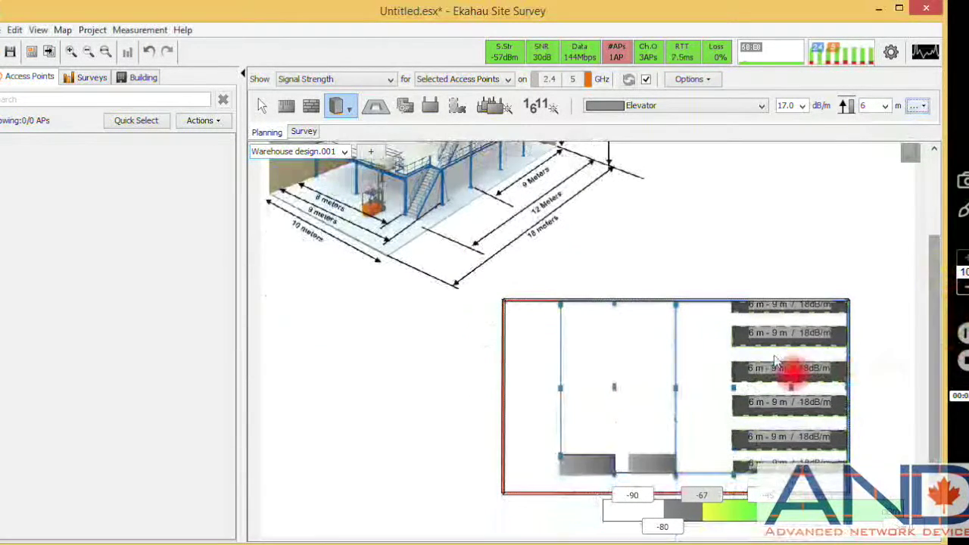
pyautogui.scroll(-1, 763, 343)
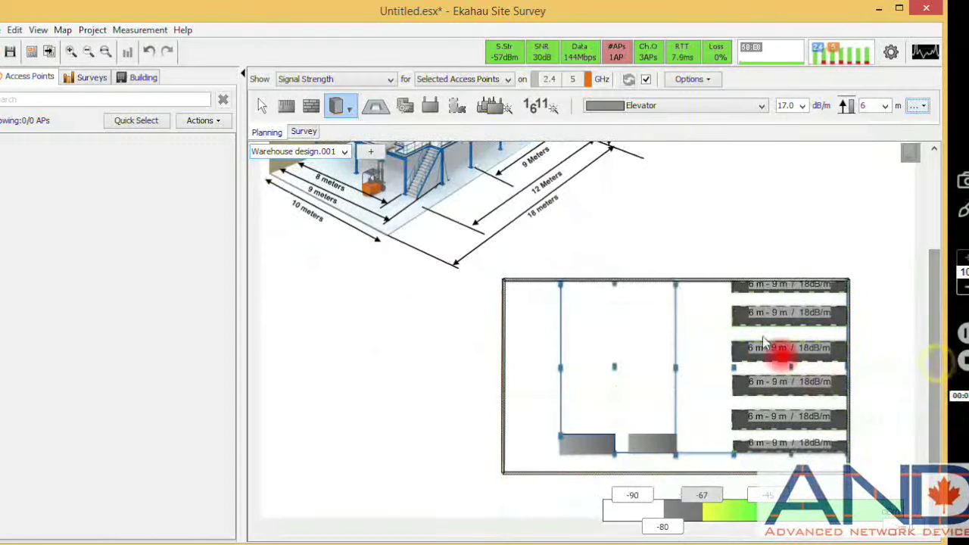
pyautogui.moveTo(677, 280)
pyautogui.mouseDown()
pyautogui.moveTo(833, 458)
pyautogui.moveTo(849, 457)
pyautogui.mouseUp()
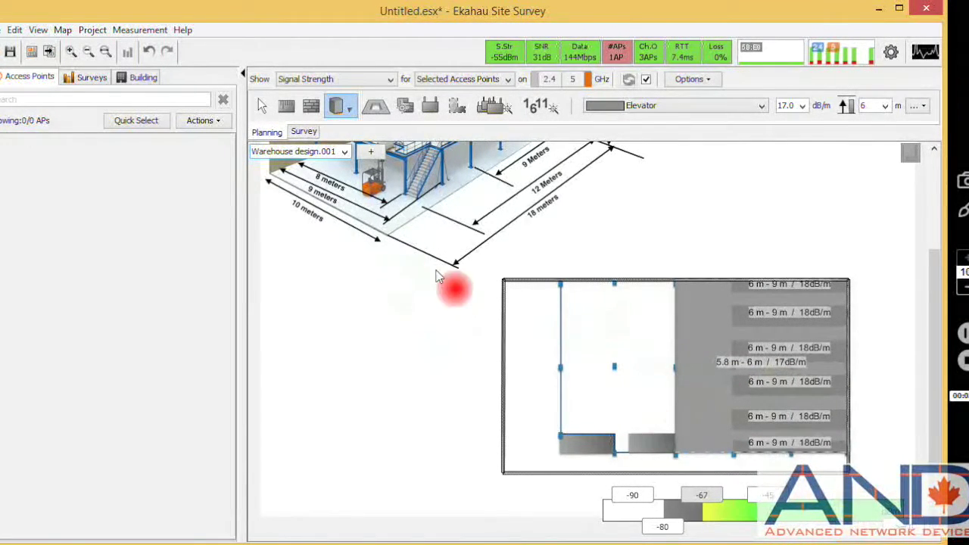
pyautogui.moveTo(939, 336); pyautogui.dragTo(934, 240)
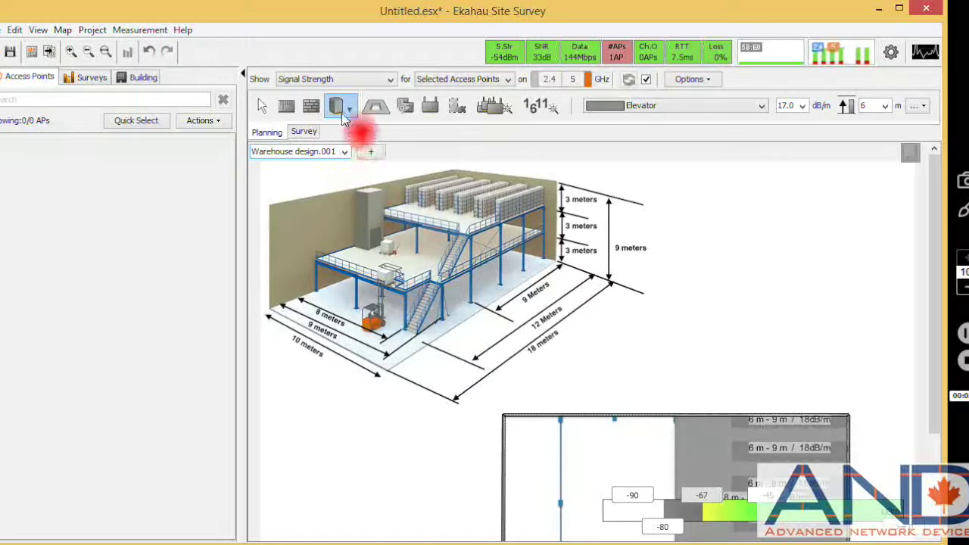
# Switch to free-form attenuation areas with a 2.8 m to 3 m height range
pyautogui.scroll(-3, 937, 343)
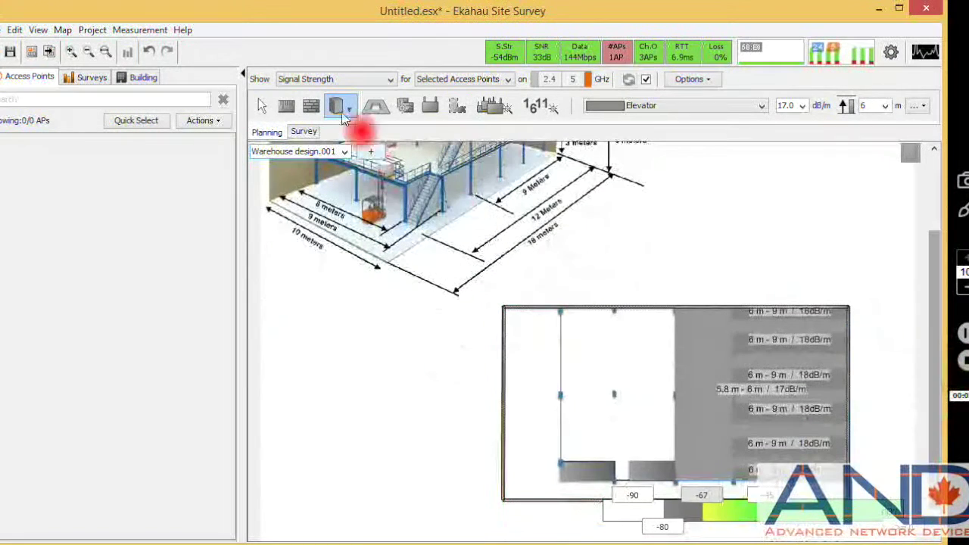
pyautogui.click(351, 112)
pyautogui.click(365, 154)
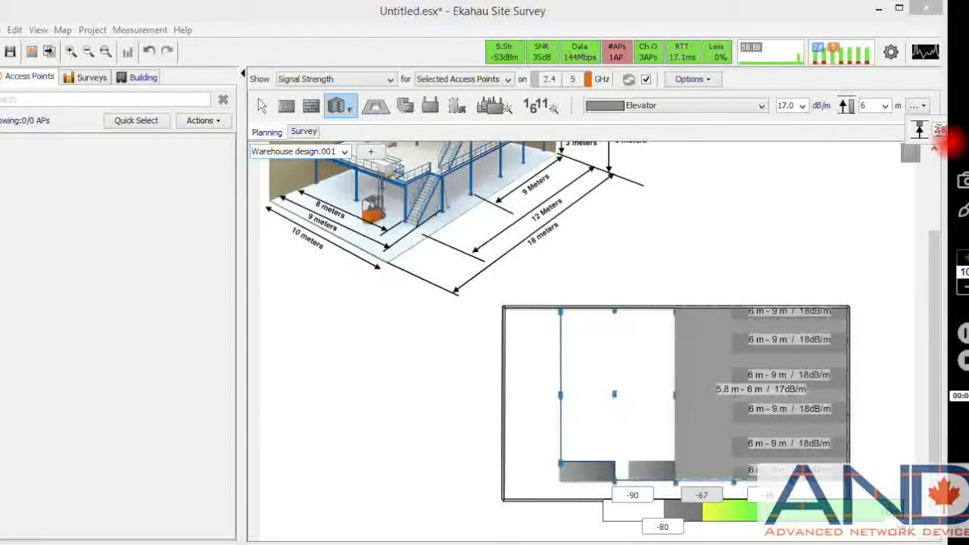
pyautogui.doubleClick(865, 106)
pyautogui.write('3')
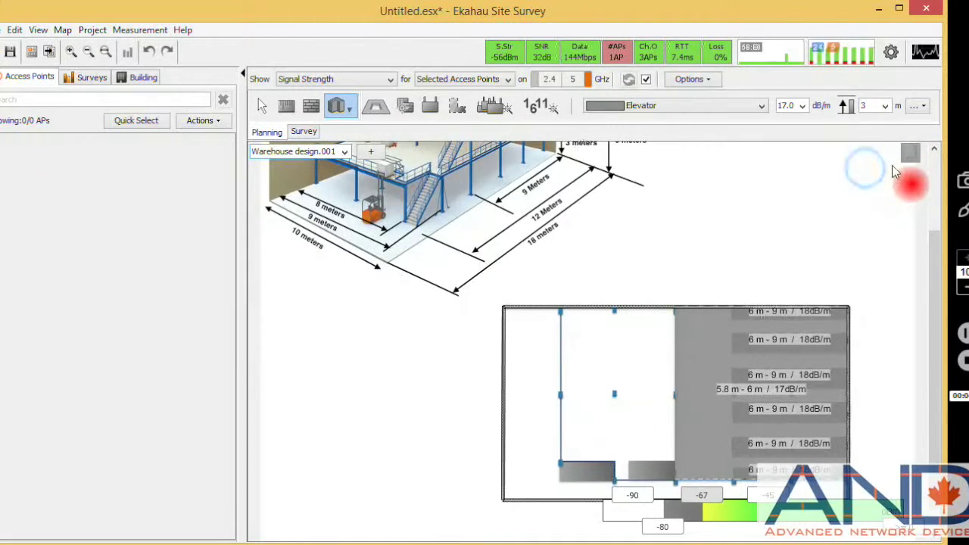
pyautogui.click(918, 106)
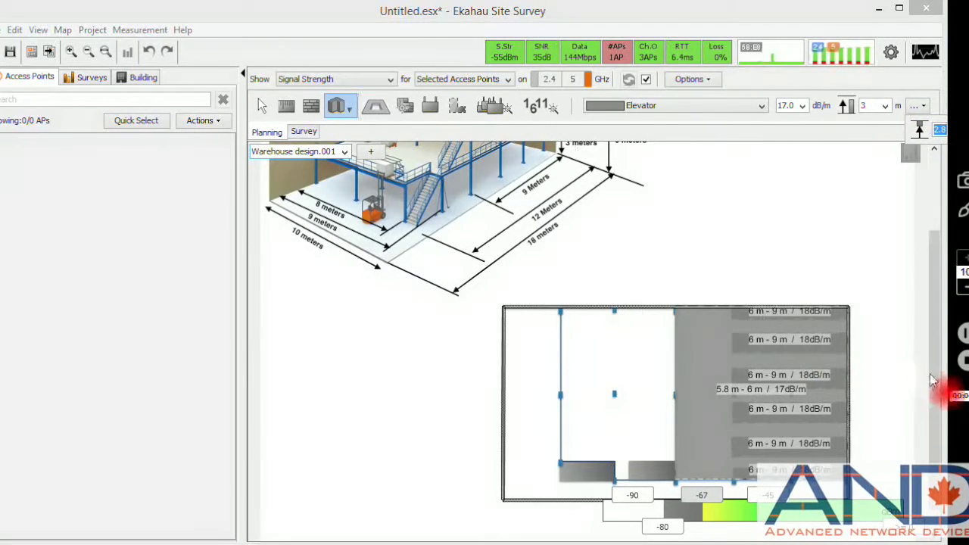
# Trace the free-form Elevator area's corners around the remaining open floor
pyautogui.scroll(-1, 933, 381)
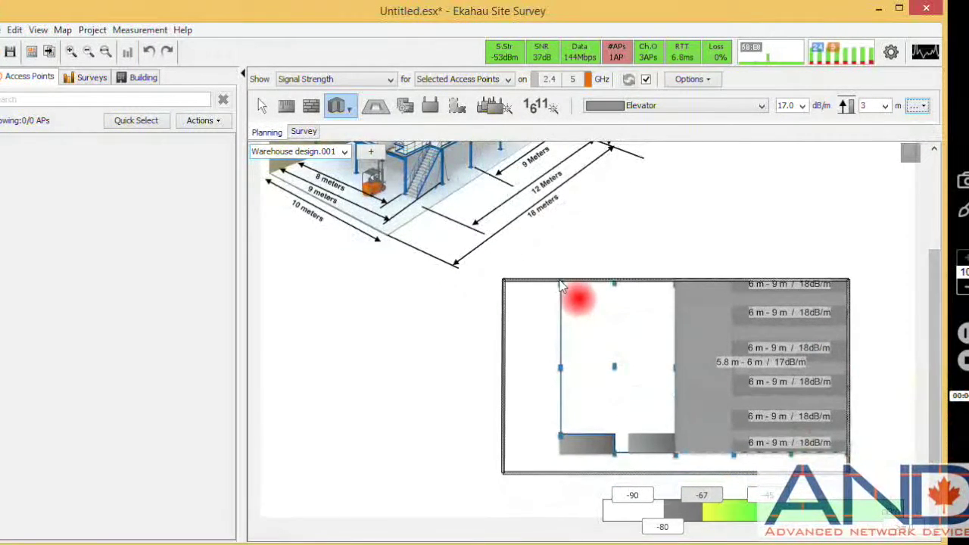
pyautogui.click(560, 437)
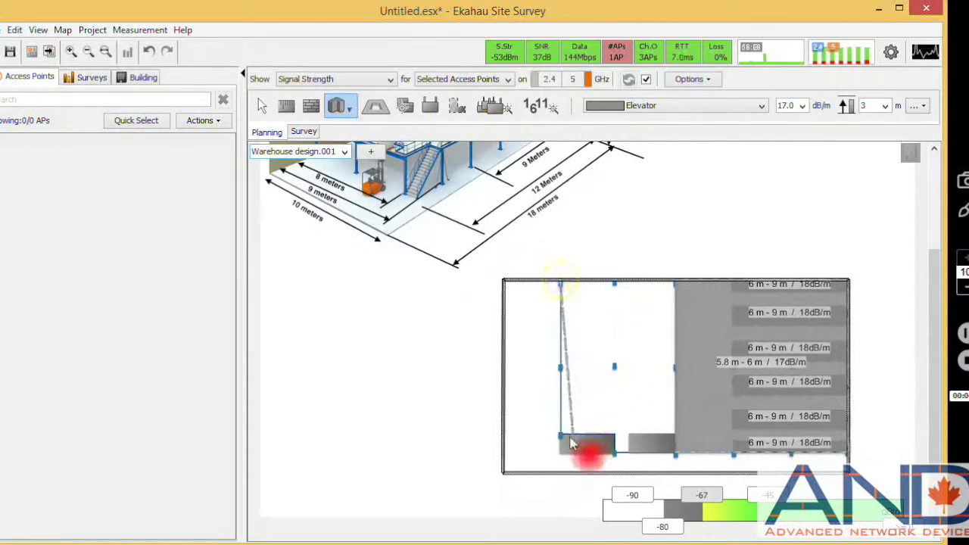
pyautogui.click(615, 443)
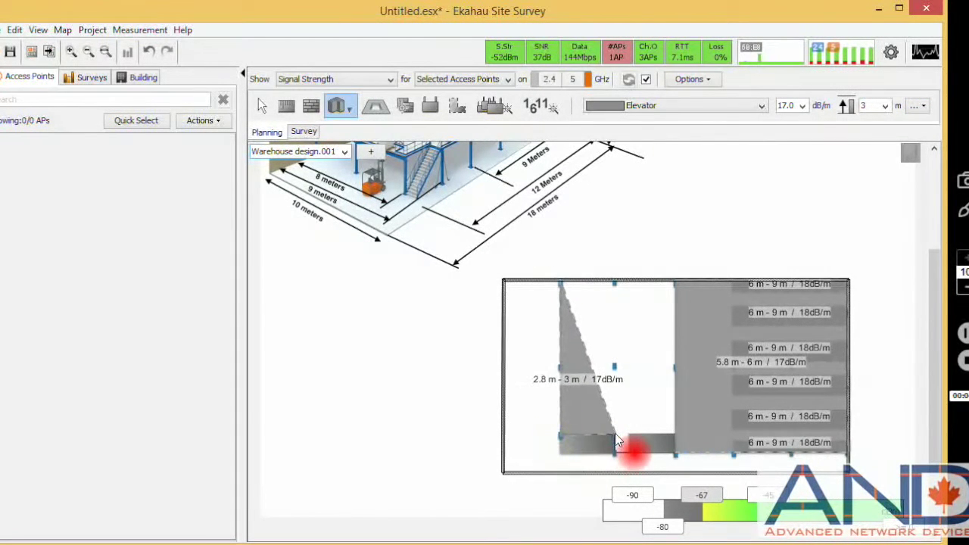
pyautogui.click(614, 452)
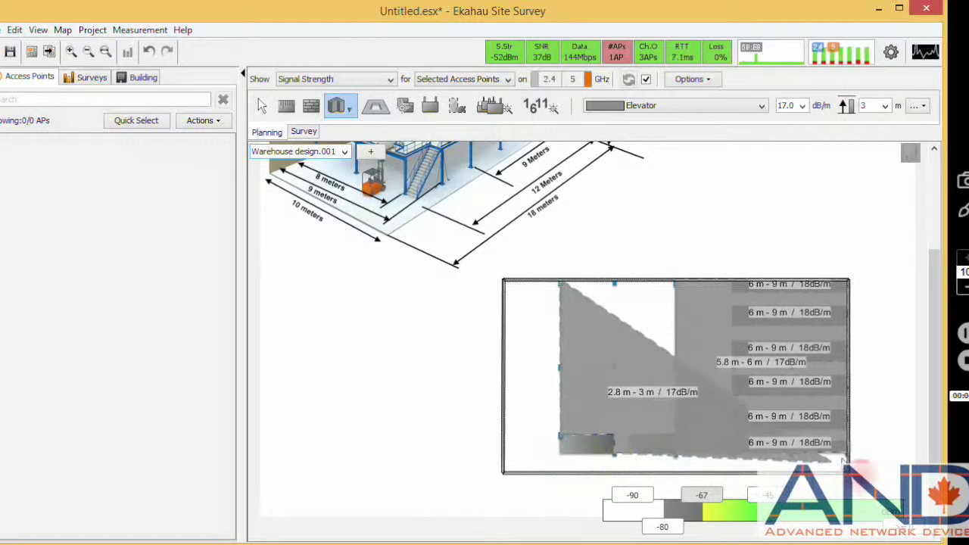
pyautogui.click(848, 455)
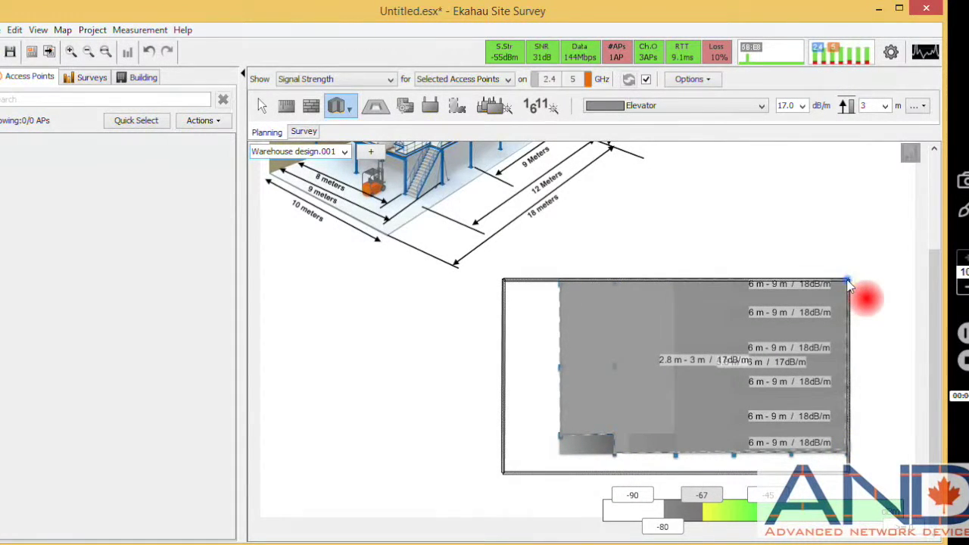
pyautogui.click(848, 282)
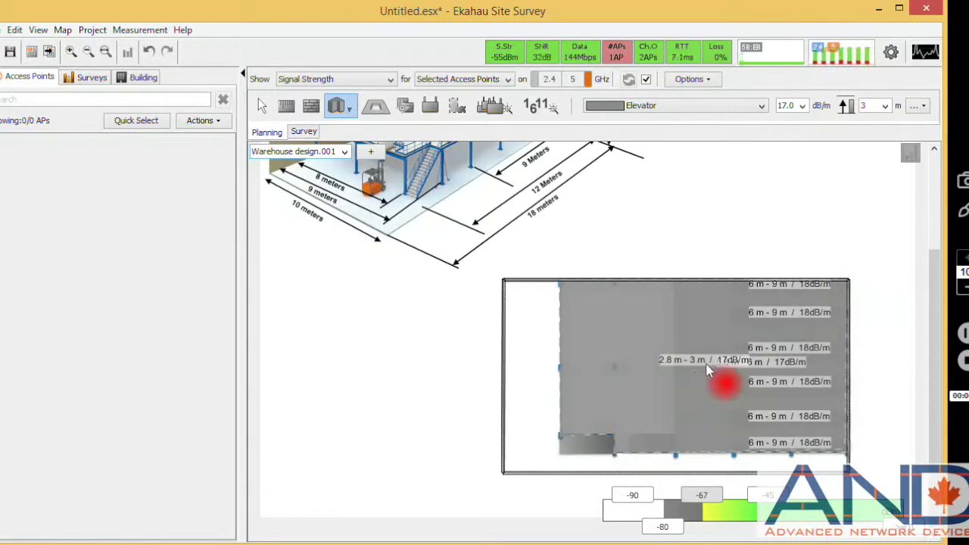
# Draw a coverage area from the top-left corner around the whole warehouse rectangle
pyautogui.click(456, 106)
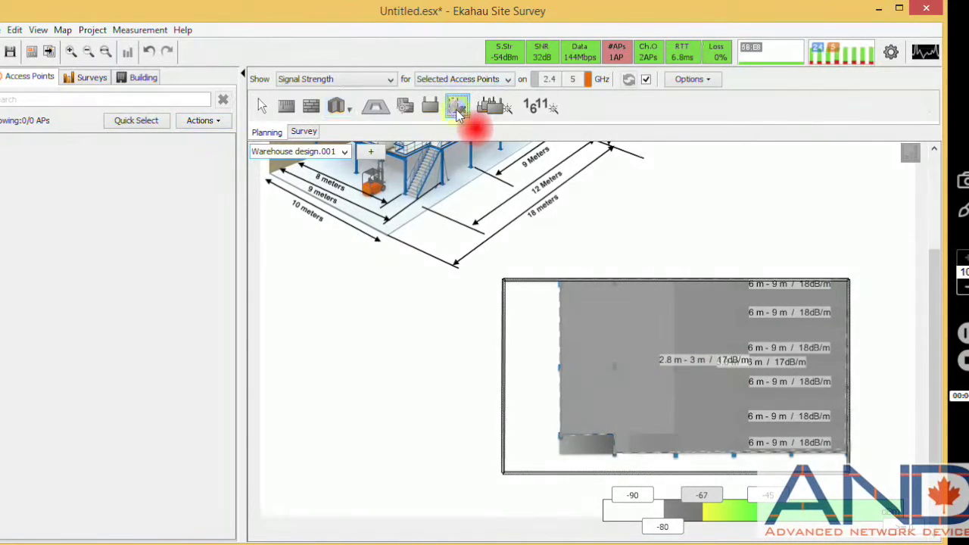
pyautogui.click(505, 281)
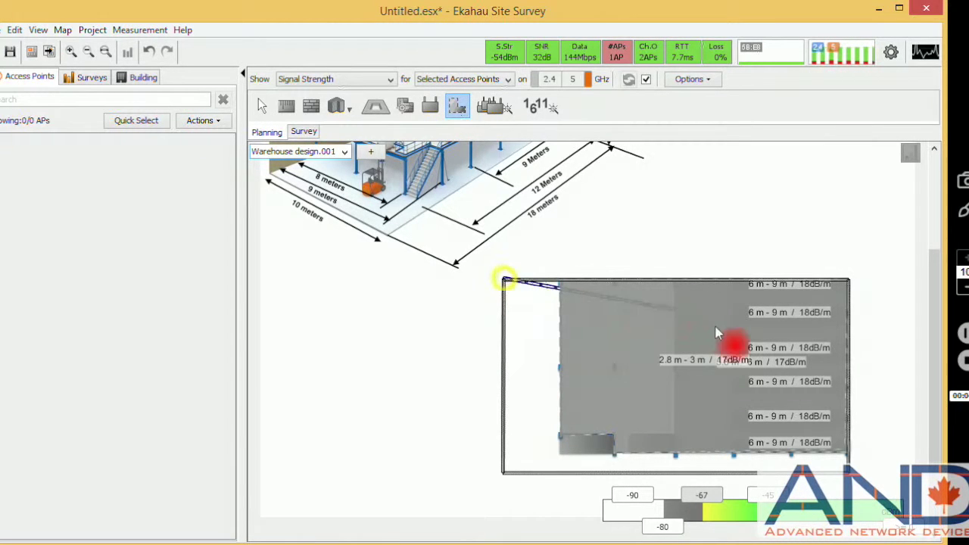
pyautogui.click(850, 282)
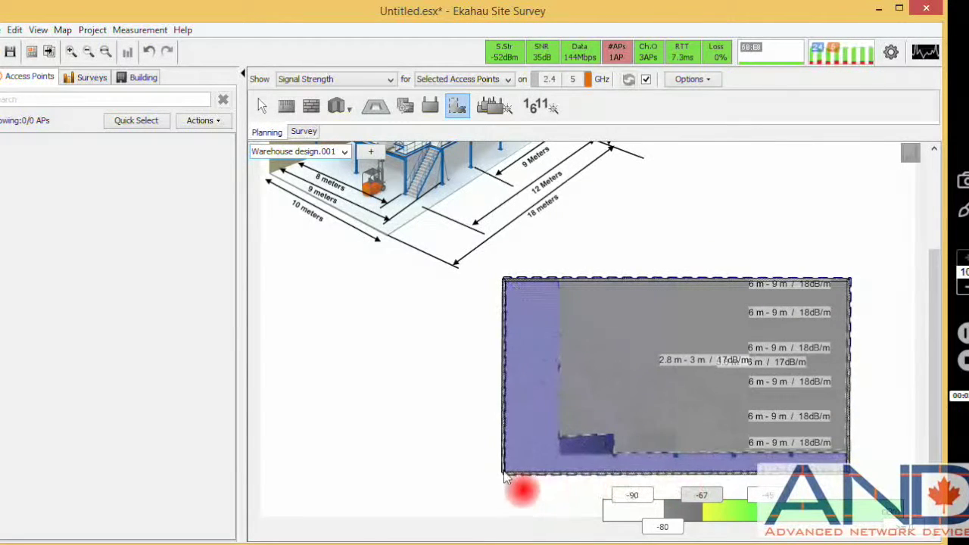
pyautogui.click(504, 475)
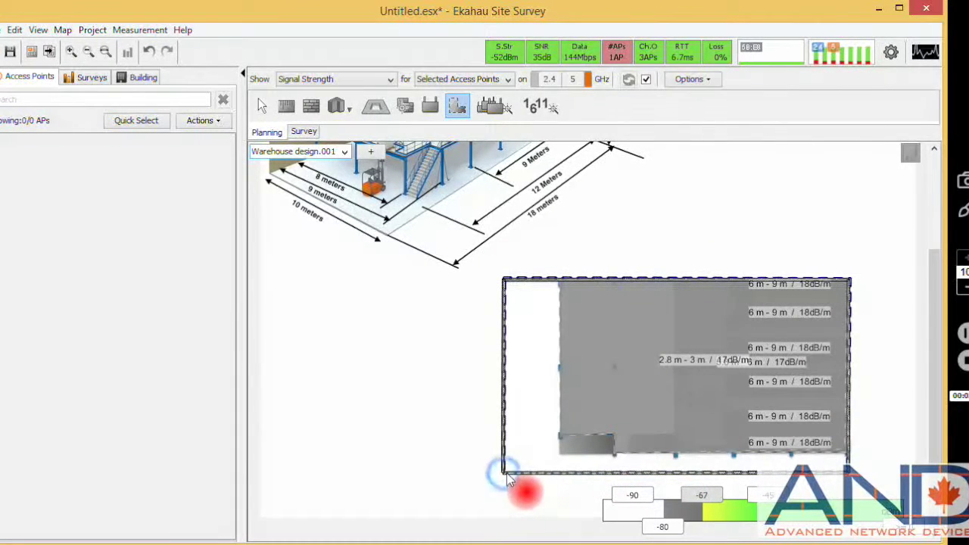
# Run Auto-Planner for 802.11ac (5 GHz) with Generic .11n/ac Dual Radio APs at 20MHz
pyautogui.click(493, 107)
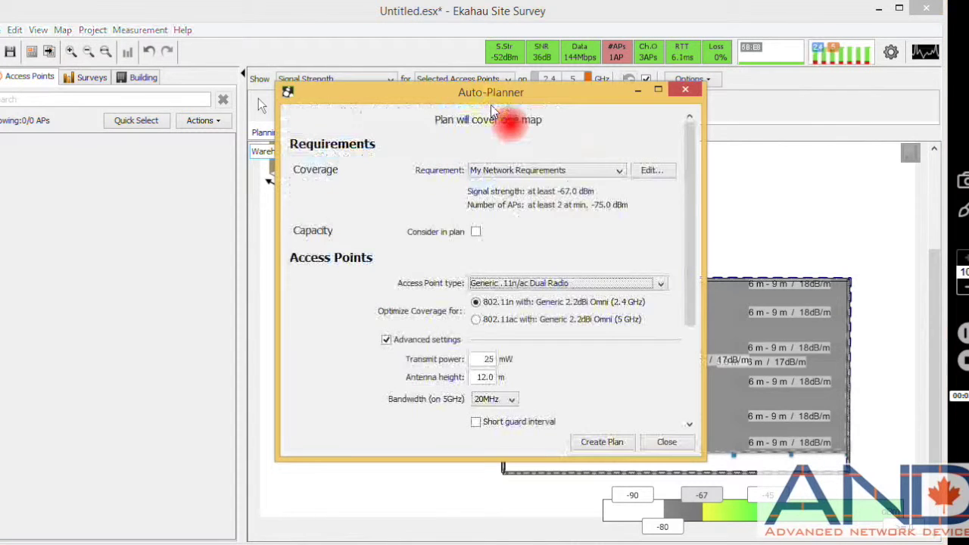
pyautogui.click(477, 321)
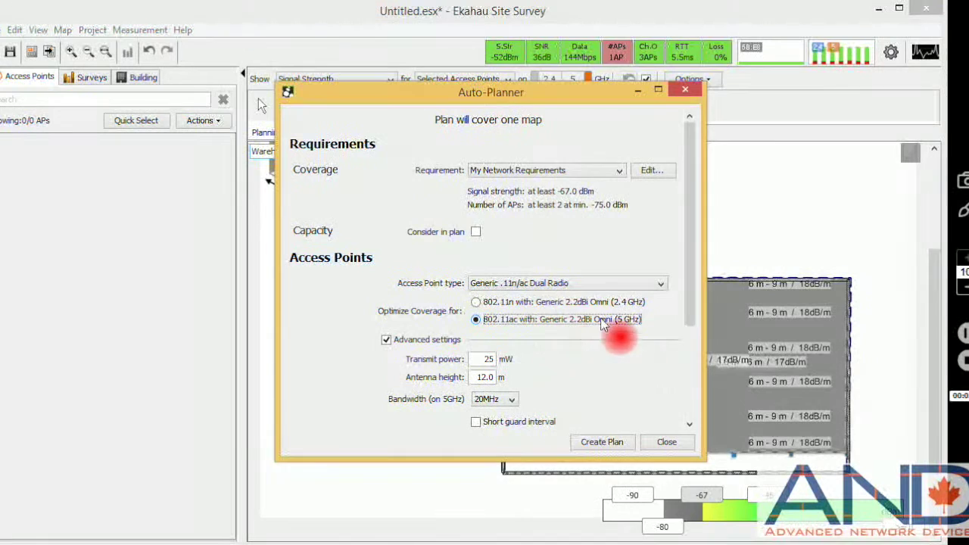
pyautogui.click(594, 285)
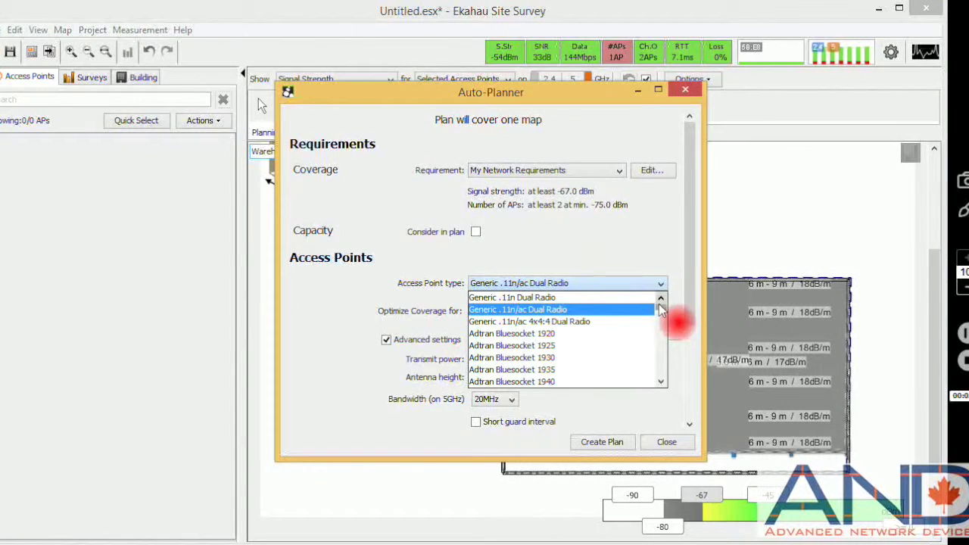
pyautogui.moveTo(663, 317)
pyautogui.mouseDown()
pyautogui.moveTo(672, 315)
pyautogui.moveTo(665, 301)
pyautogui.mouseUp()
pyautogui.click(550, 309)
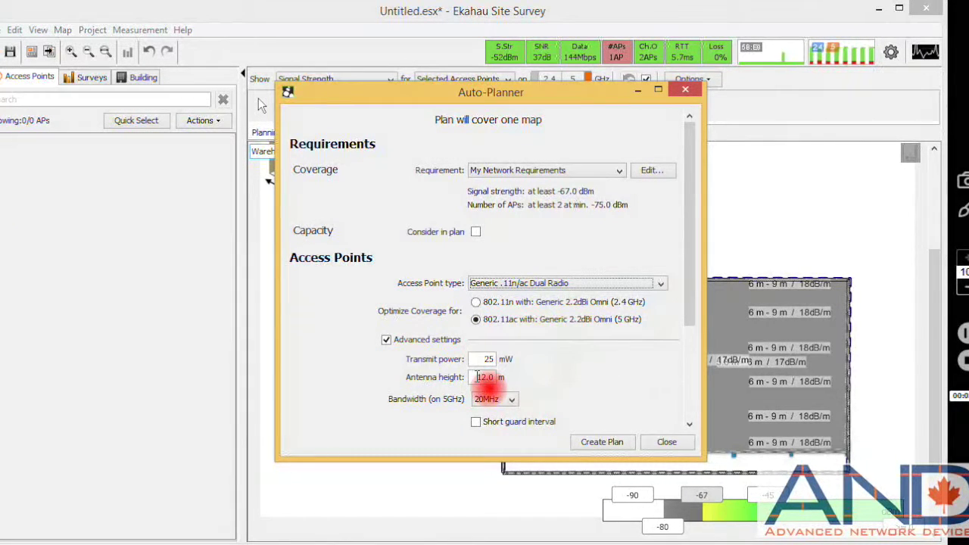
pyautogui.click(510, 401)
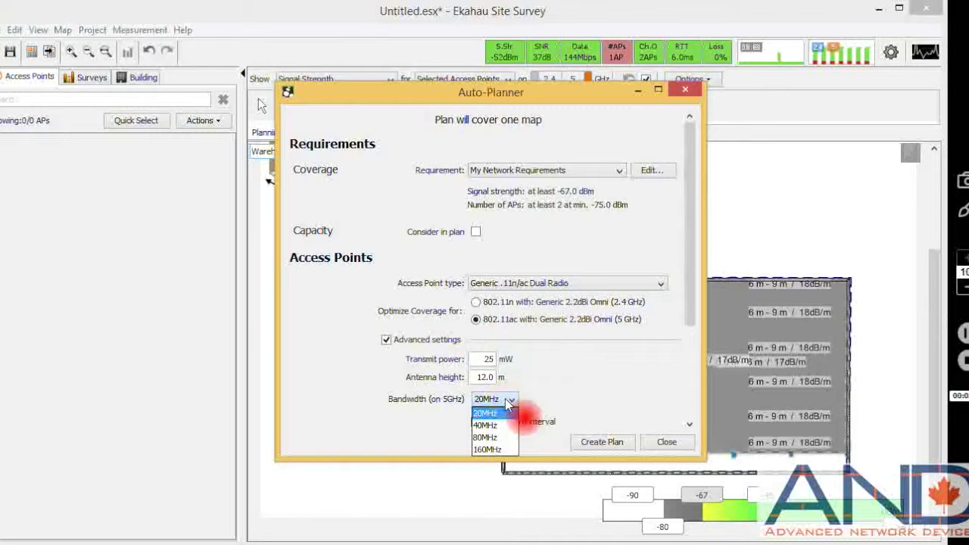
pyautogui.click(507, 414)
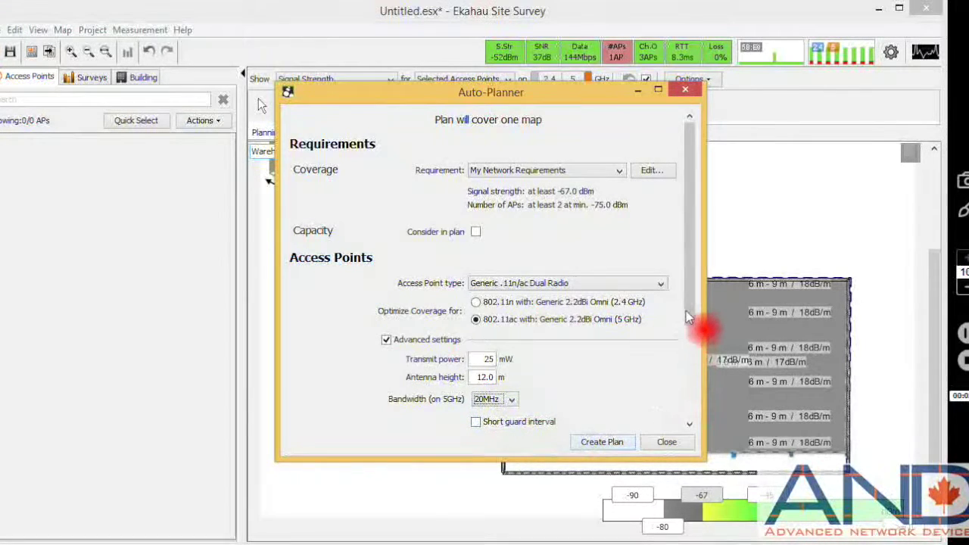
pyautogui.moveTo(691, 311); pyautogui.dragTo(703, 413)
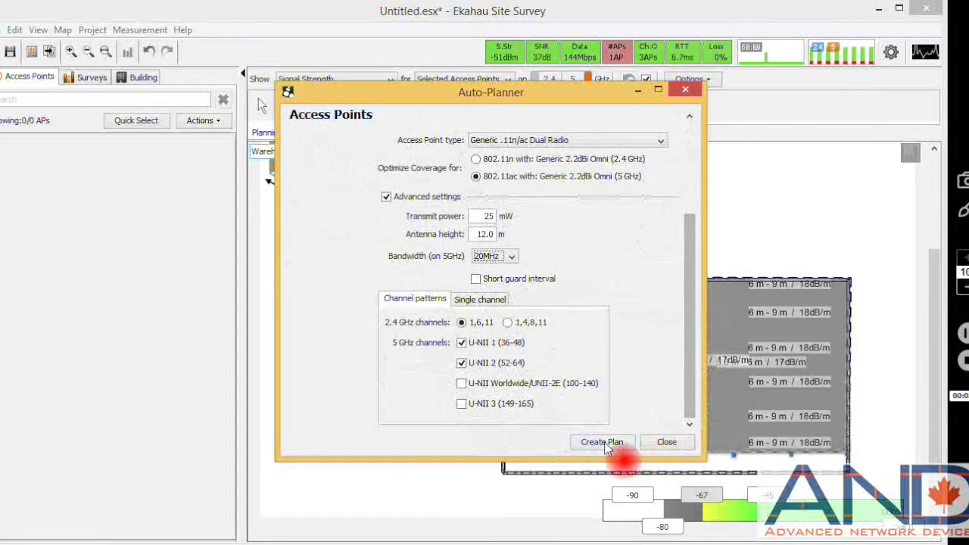
pyautogui.click(610, 443)
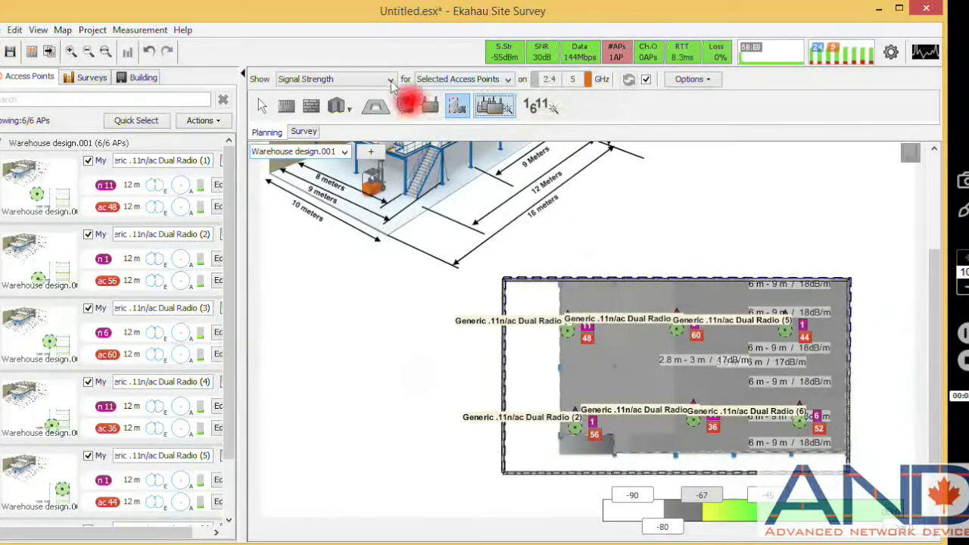
# Show the Signal Strength heatmap for All Access Points
pyautogui.click(504, 78)
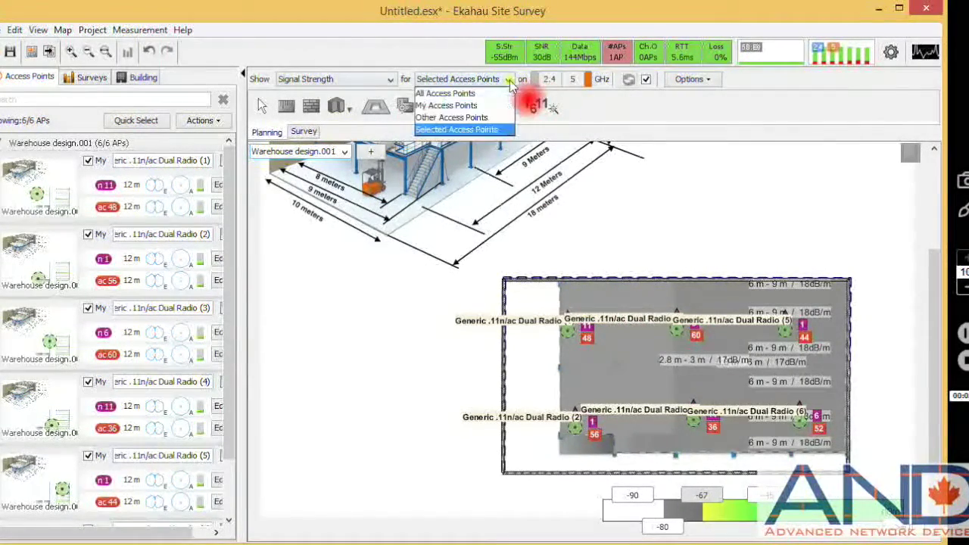
pyautogui.click(477, 92)
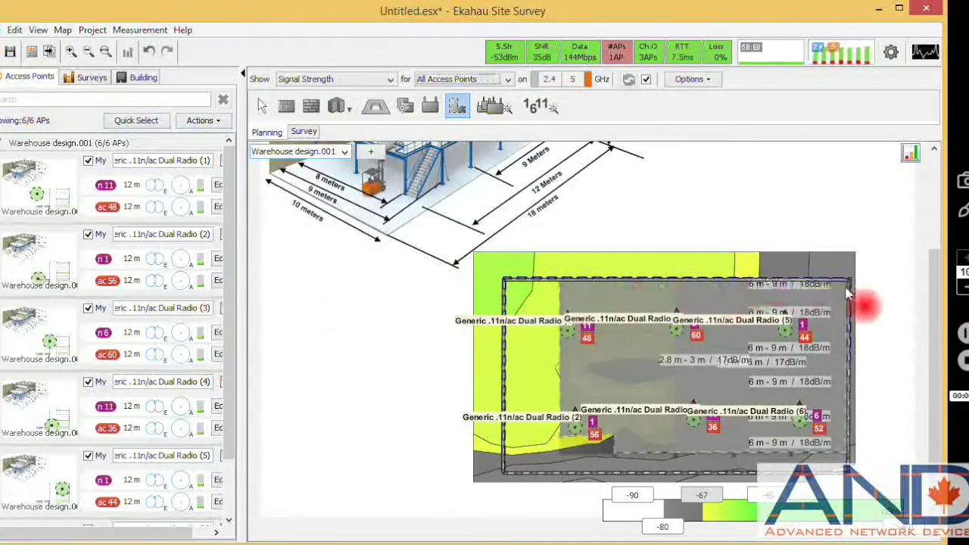
# Uncheck Attenuation Areas in the View menu to reveal the six-AP signal heatmap
pyautogui.click(38, 31)
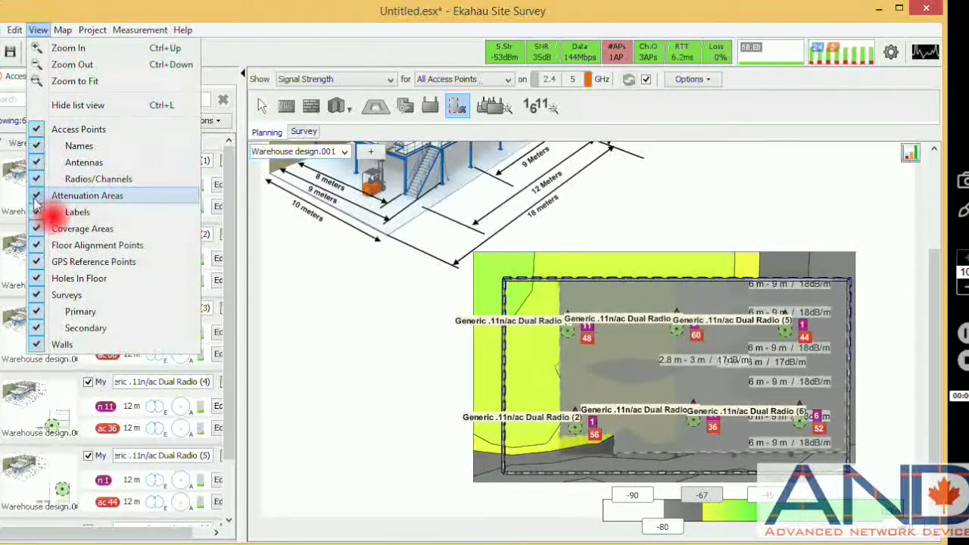
pyautogui.click(36, 197)
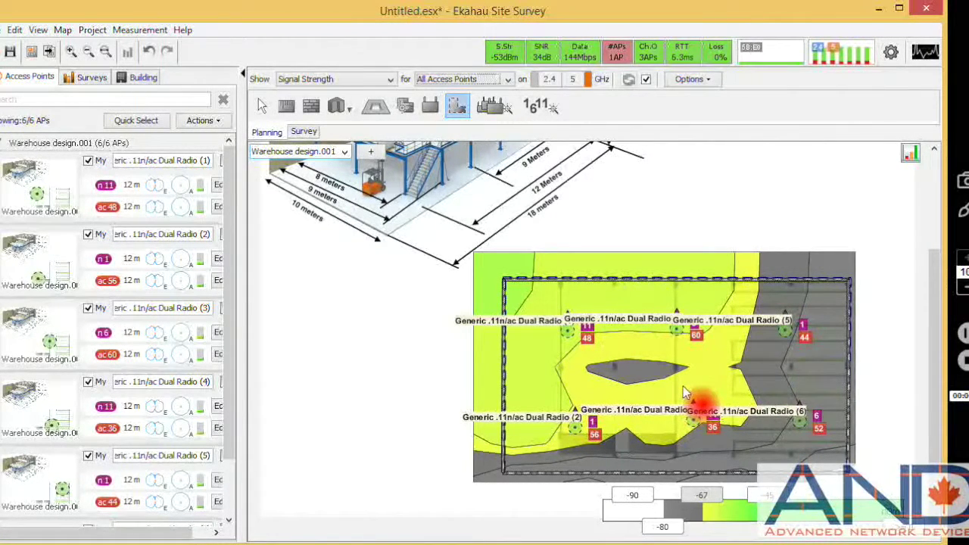
pyautogui.moveTo(685, 390)
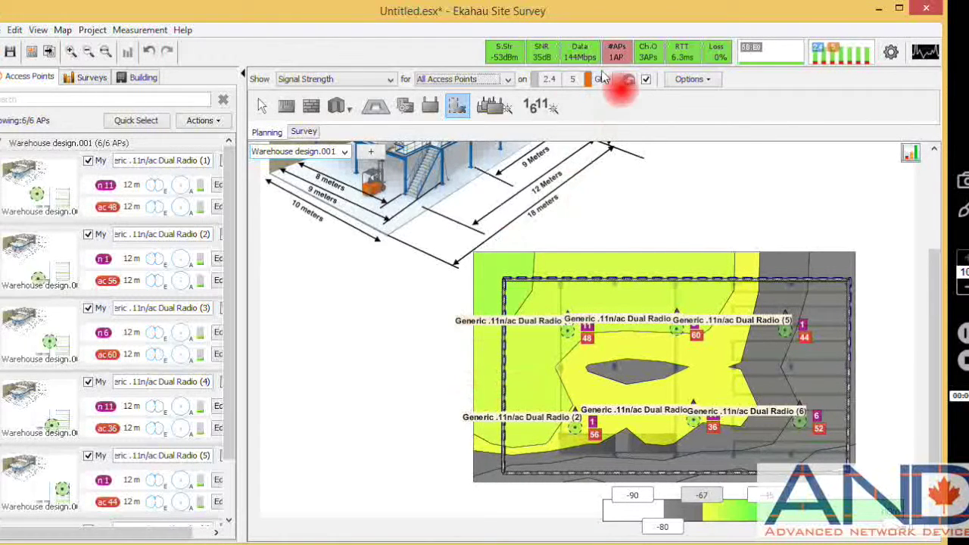
# Limit the heatmap to Selected Access Points and select access point 6
pyautogui.click(506, 80)
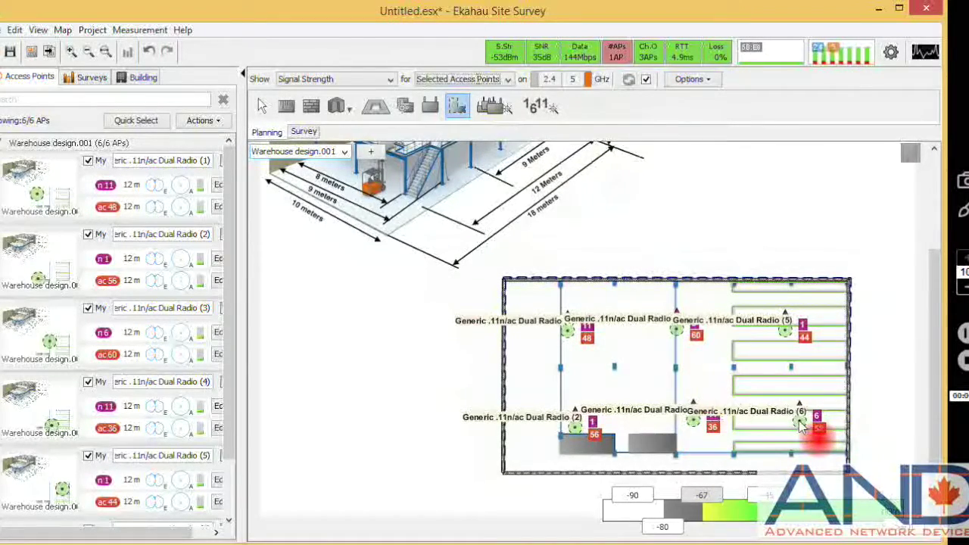
pyautogui.click(262, 106)
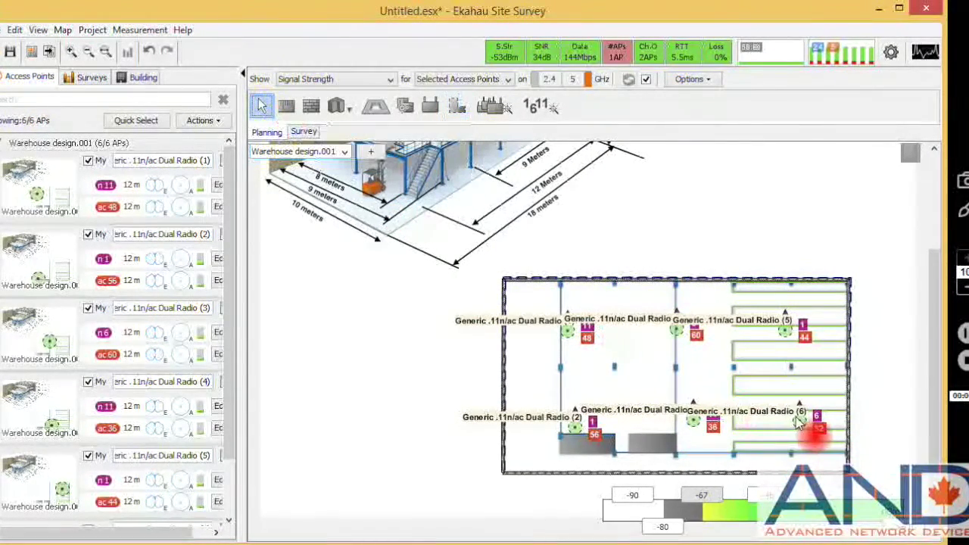
pyautogui.click(801, 424)
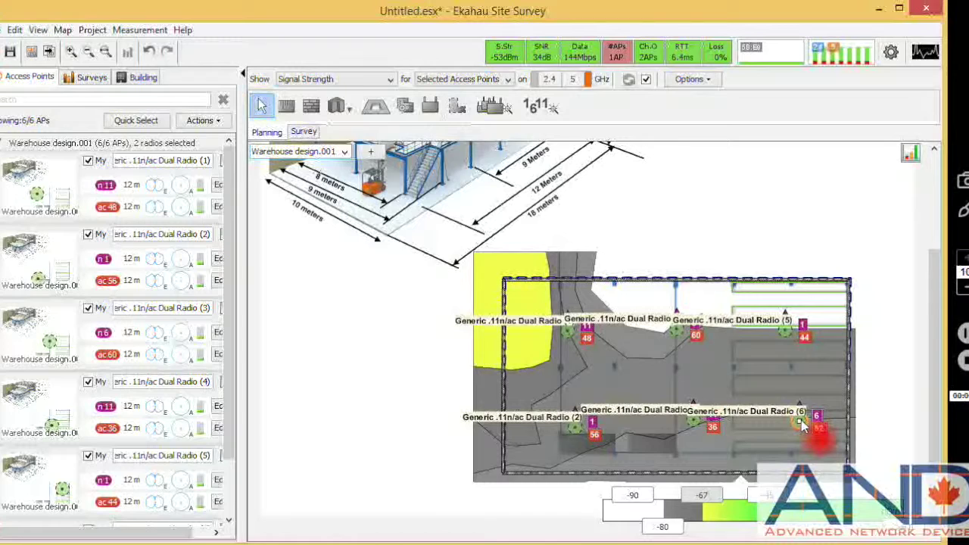
pyautogui.moveTo(803, 422)
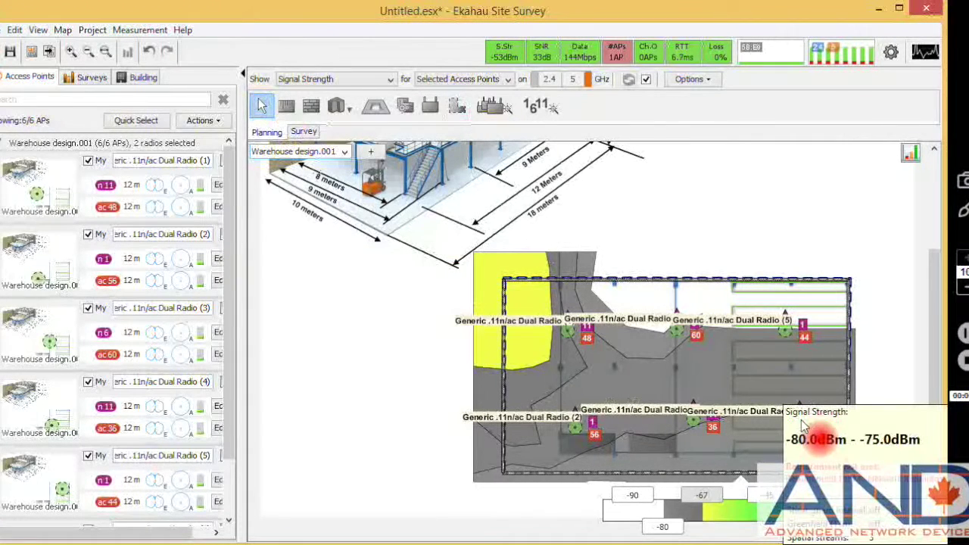
# Add access point 5 to the selection alongside access point 6
pyautogui.moveTo(938, 333); pyautogui.dragTo(942, 273)
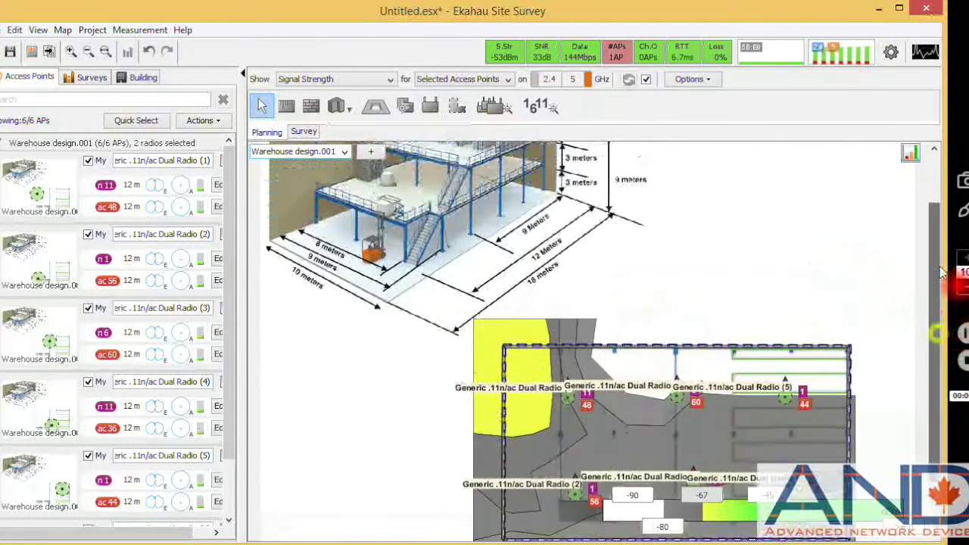
pyautogui.scroll(2, 567, 249)
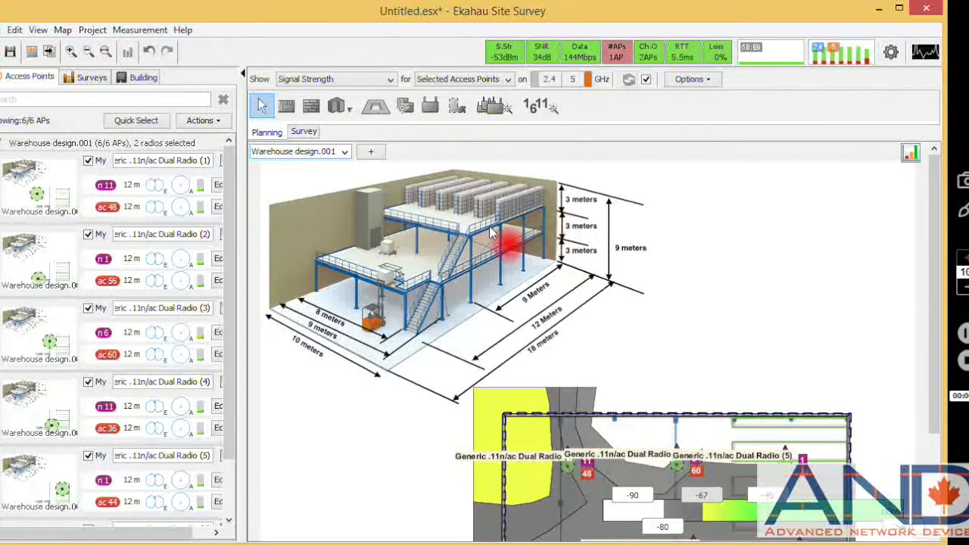
pyautogui.moveTo(943, 391)
pyautogui.scroll(-3, 943, 391)
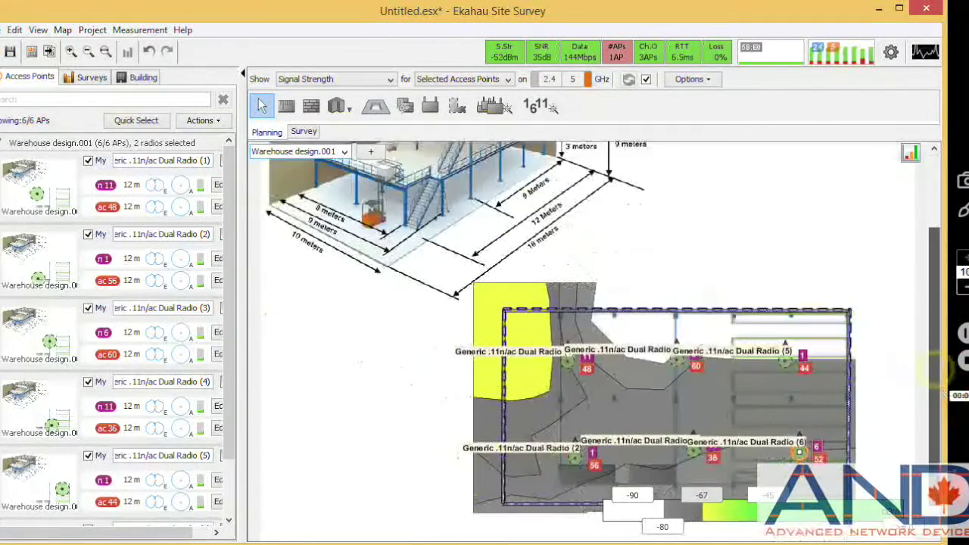
pyautogui.scroll(-1, 943, 371)
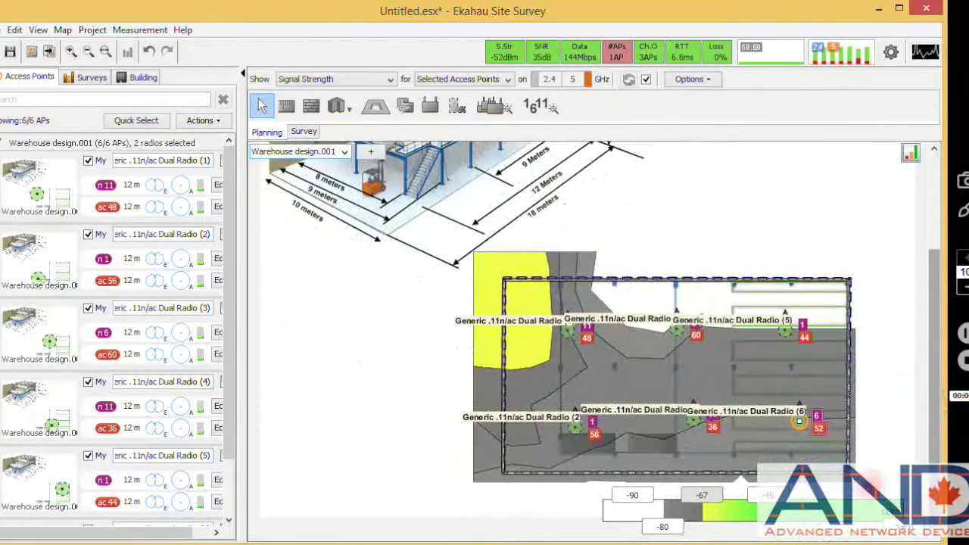
pyautogui.click(832, 445)
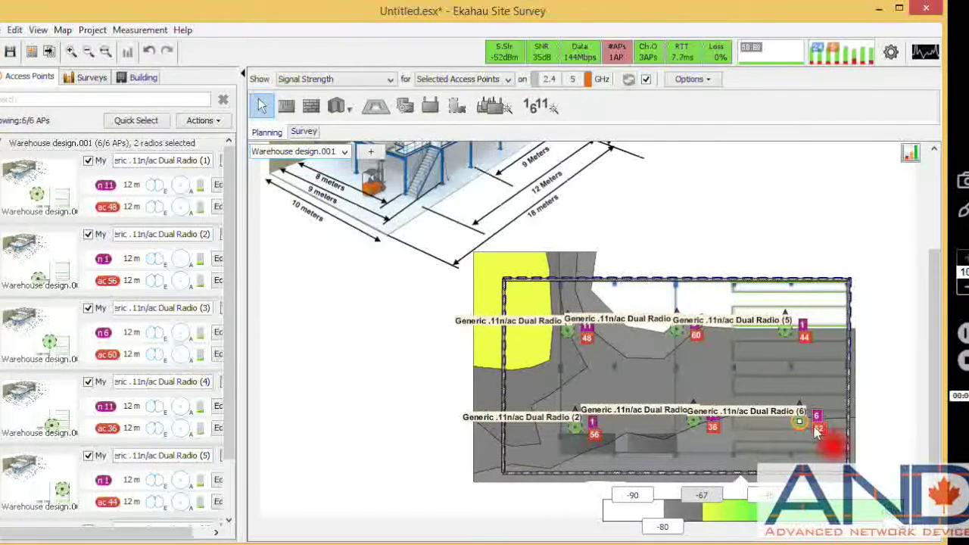
pyautogui.moveTo(816, 430)
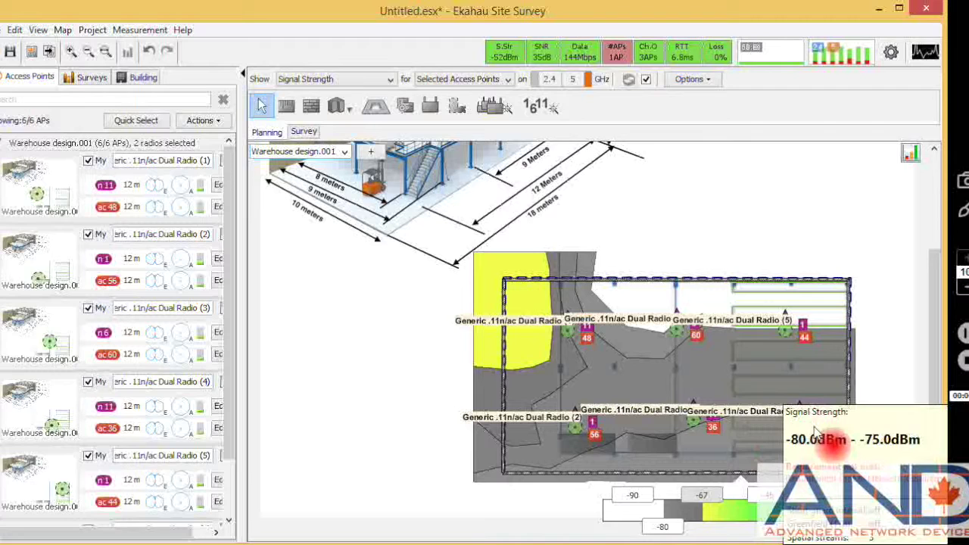
pyautogui.keyDown('ctrl'); pyautogui.click(786, 337); pyautogui.keyUp('ctrl')
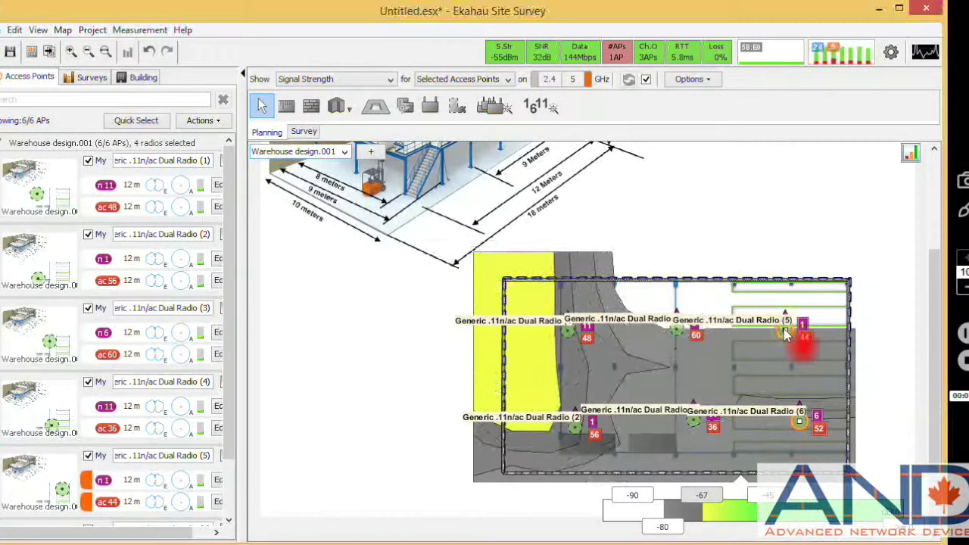
pyautogui.click(201, 121)
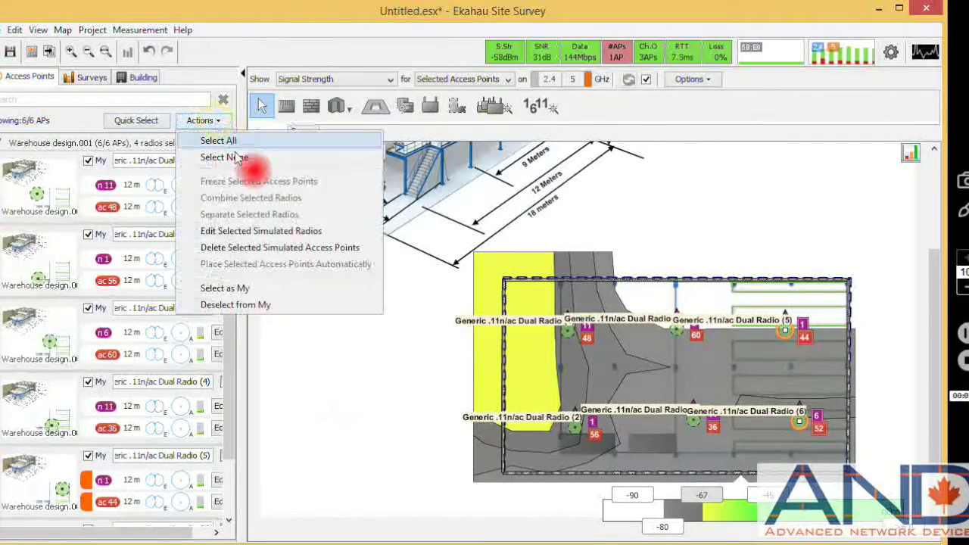
# Change the selected radios' antenna height from 12.0 m to 5.8 m
pyautogui.click(250, 231)
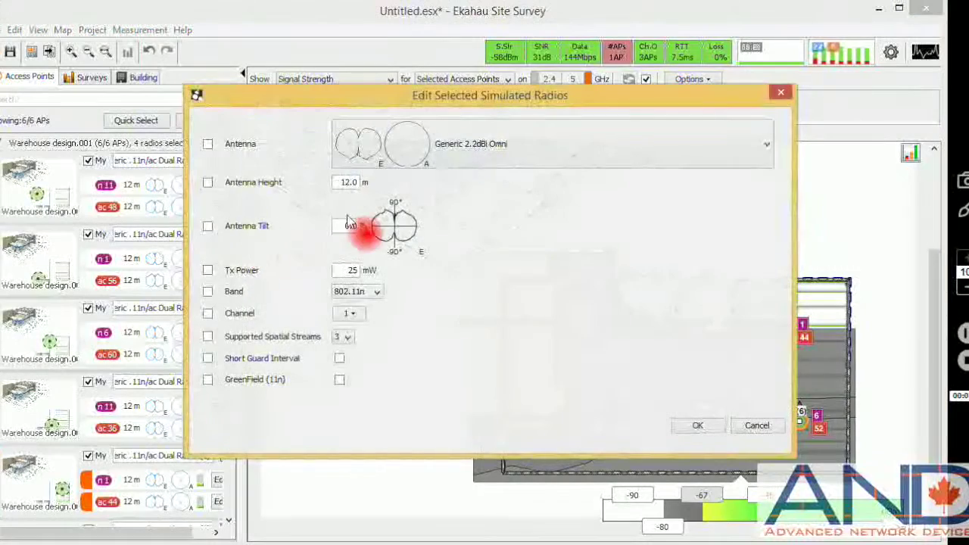
pyautogui.doubleClick(348, 181)
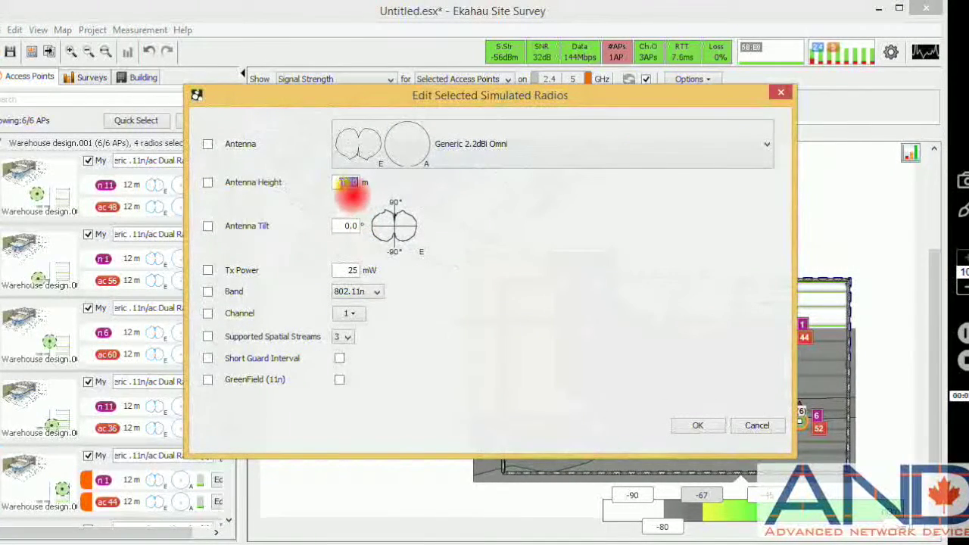
pyautogui.click(208, 183)
pyautogui.click(348, 182)
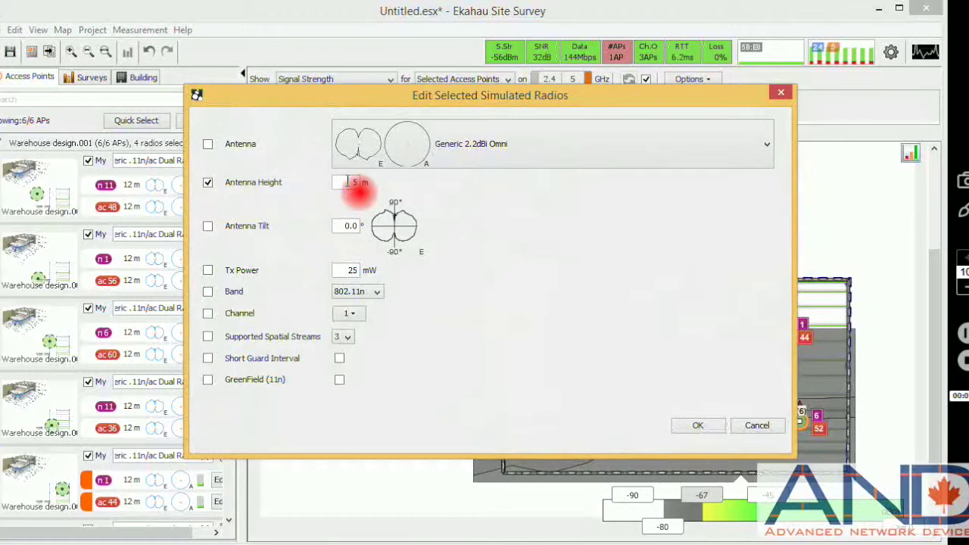
pyautogui.write('5.8')
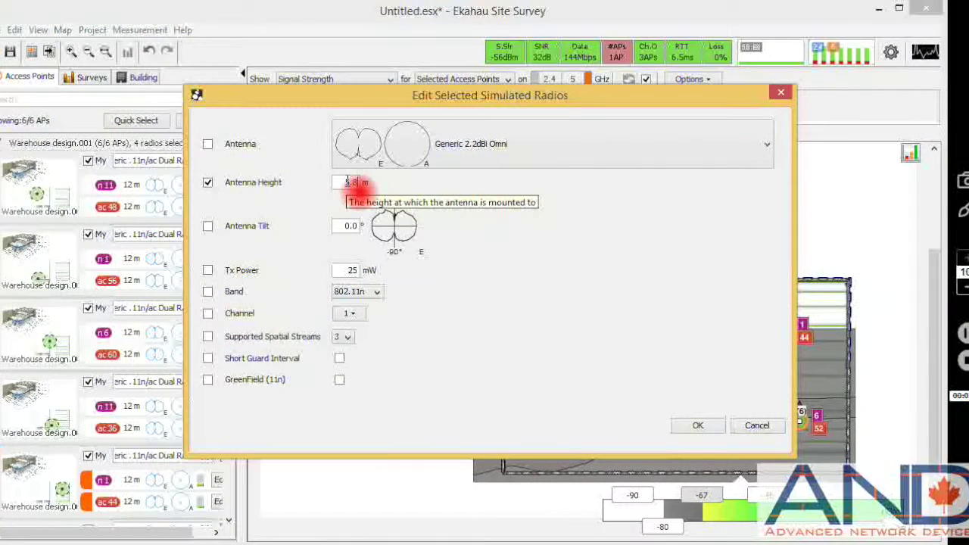
pyautogui.click(698, 426)
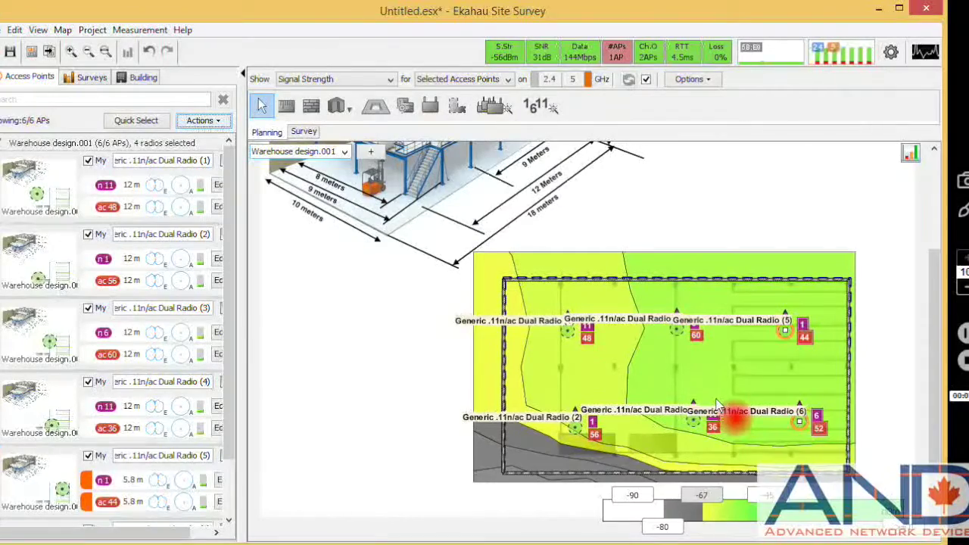
# Narrow the radio selection down to two radios
pyautogui.moveTo(716, 401)
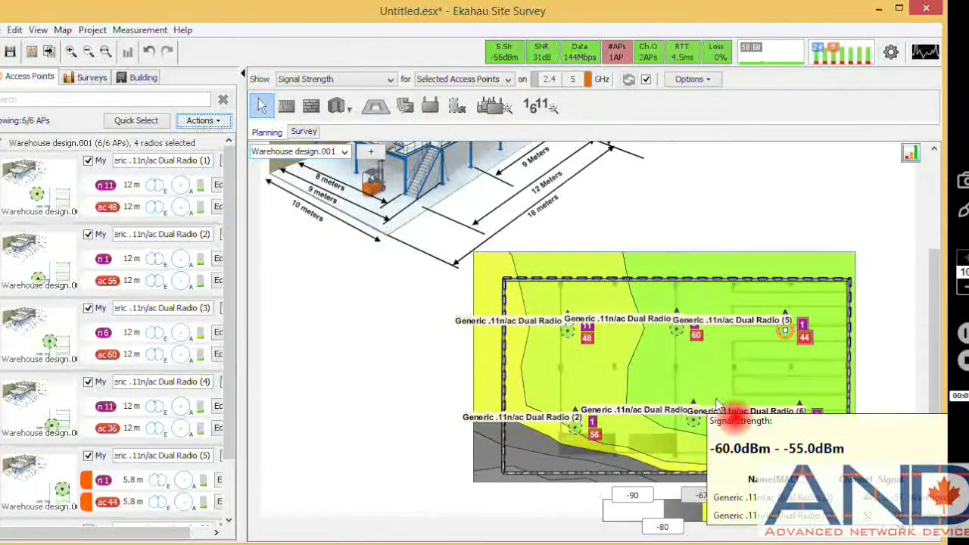
pyautogui.click(788, 334)
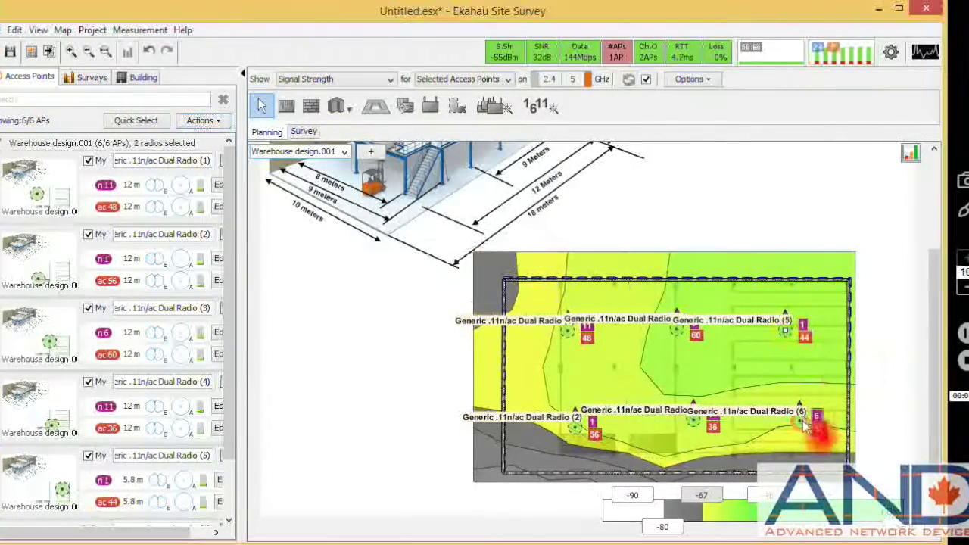
pyautogui.moveTo(227, 388); pyautogui.dragTo(230, 443)
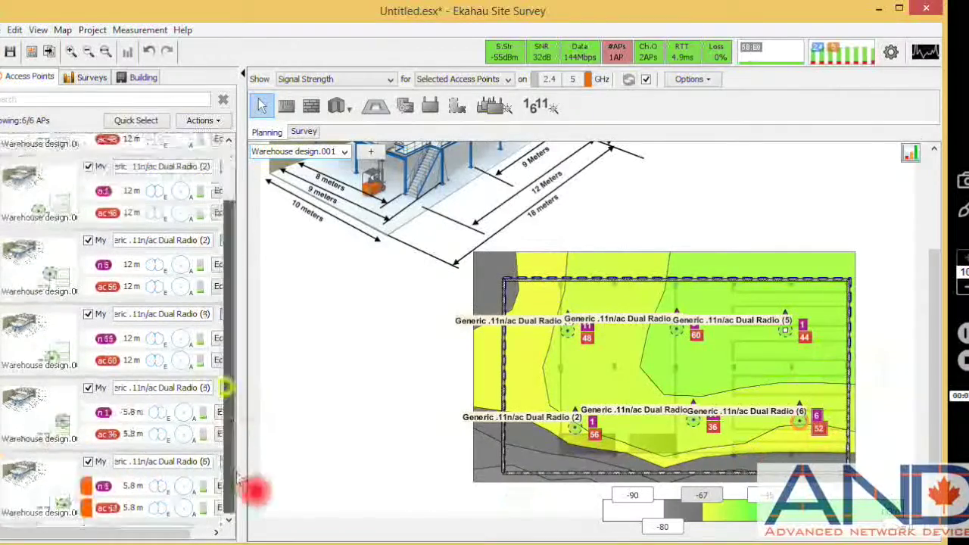
# Clear the selection, then select access points 4 and 3 together
pyautogui.click(17, 506)
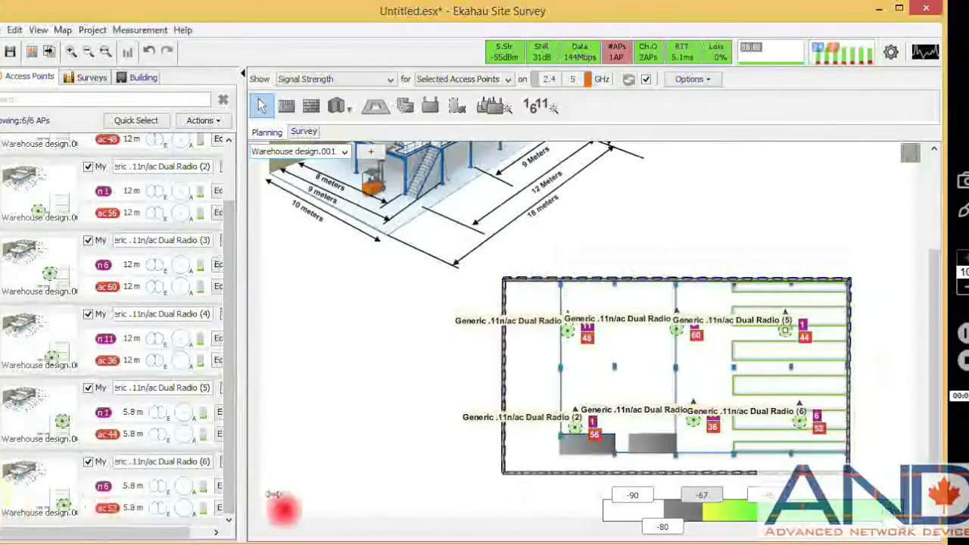
pyautogui.click(690, 422)
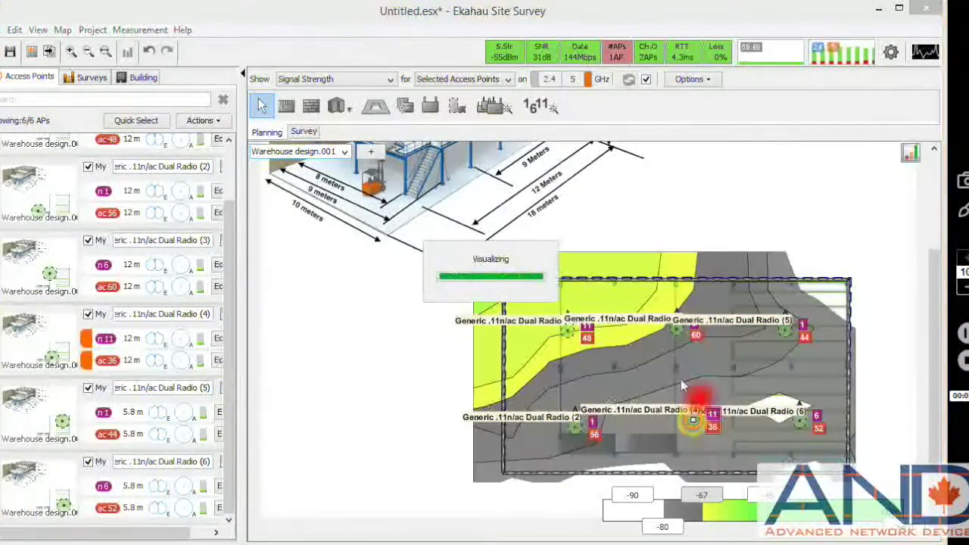
pyautogui.keyDown('ctrl'); pyautogui.click(677, 333); pyautogui.keyUp('ctrl')
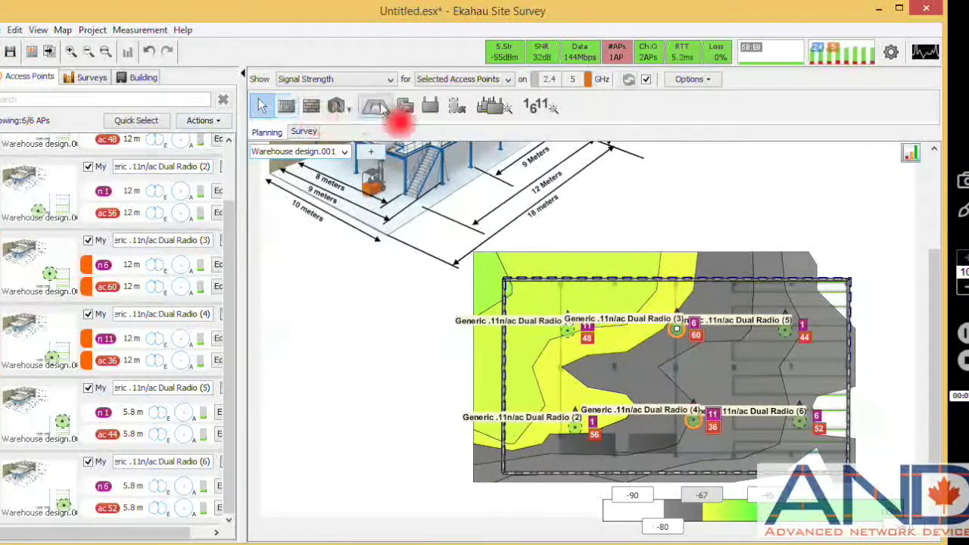
pyautogui.click(203, 121)
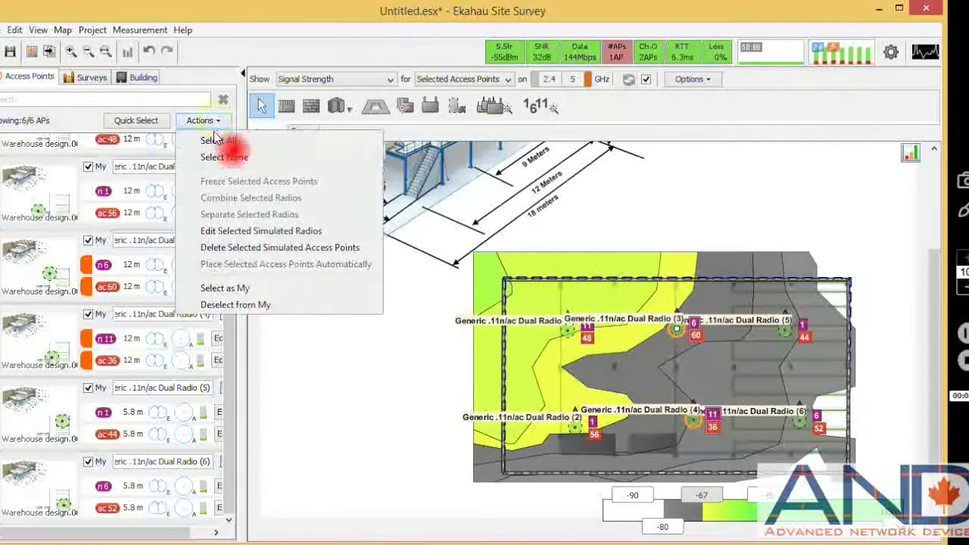
# Set the antenna tilt of the selected radios to -45 degrees
pyautogui.click(237, 231)
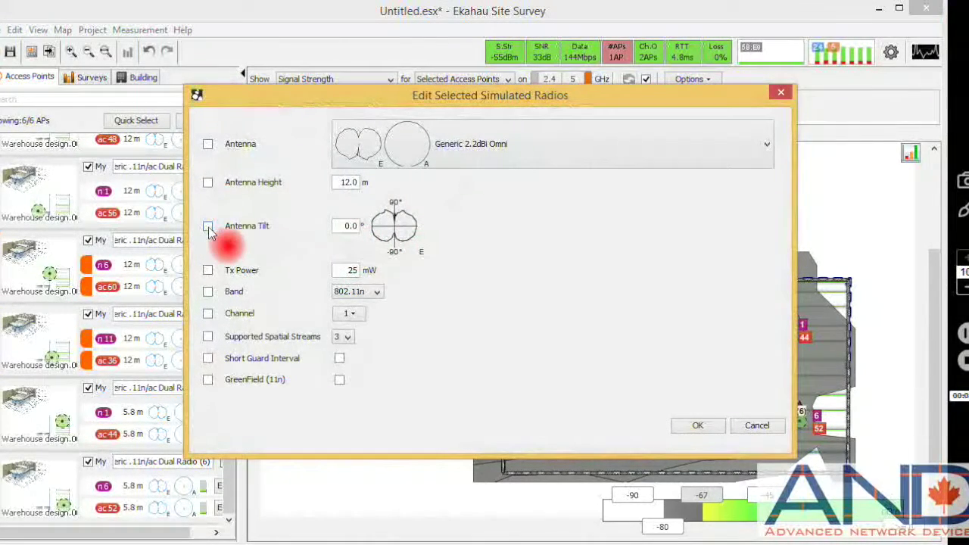
pyautogui.click(207, 226)
pyautogui.doubleClick(350, 226)
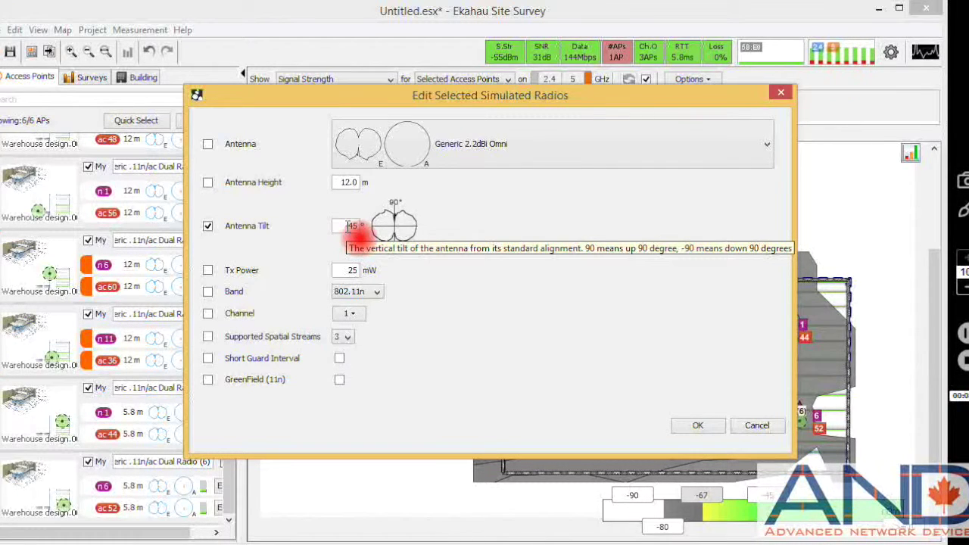
pyautogui.write('-45')
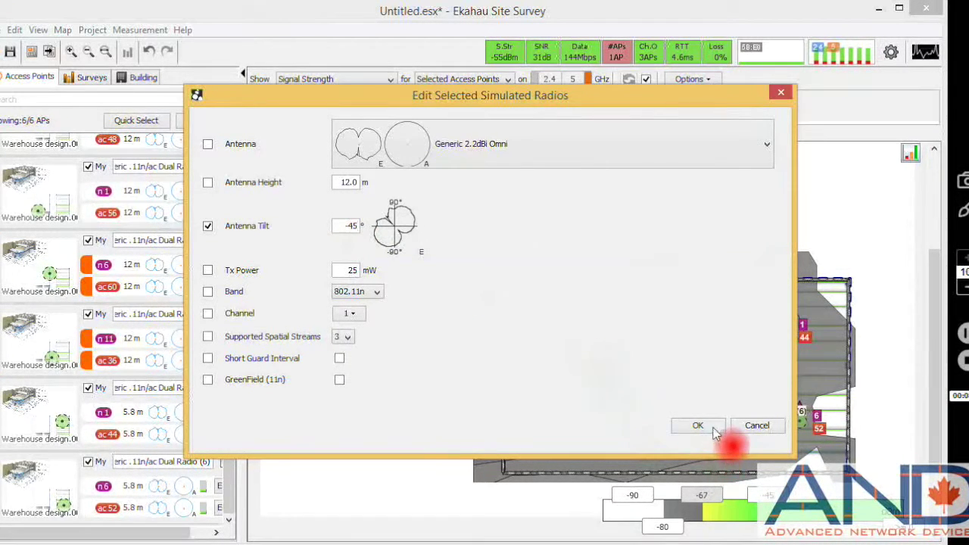
pyautogui.click(712, 426)
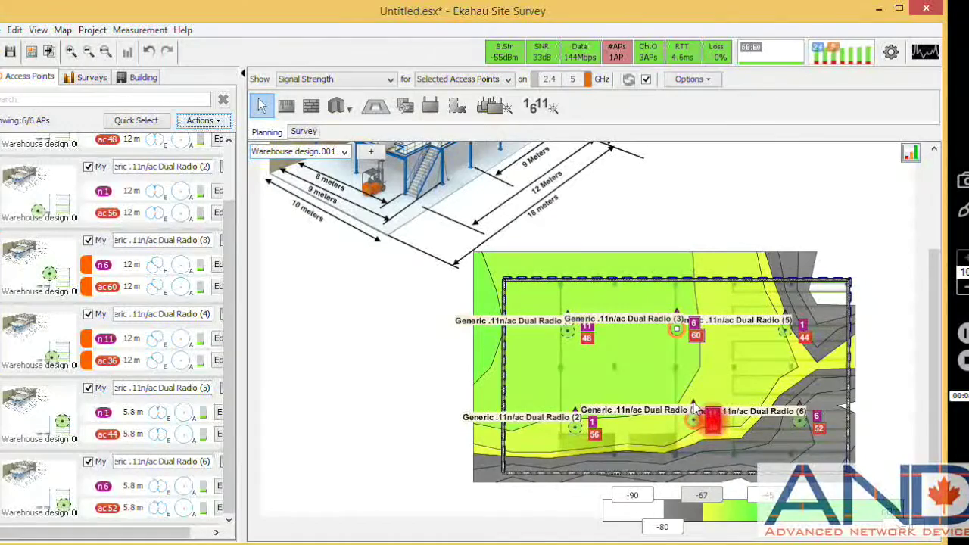
# Drag access point 4 slightly, turning the lower-right floor coverage grey
pyautogui.moveTo(693, 407)
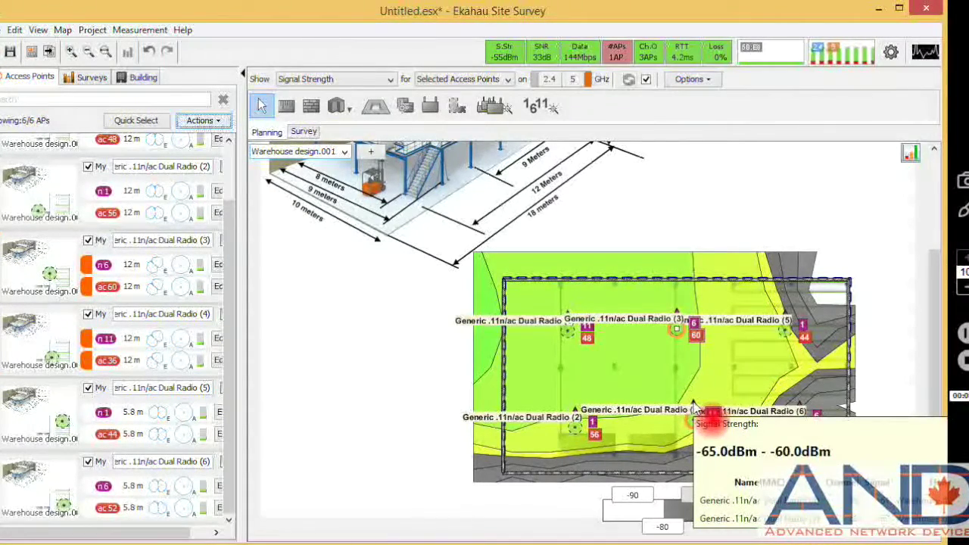
pyautogui.moveTo(704, 429)
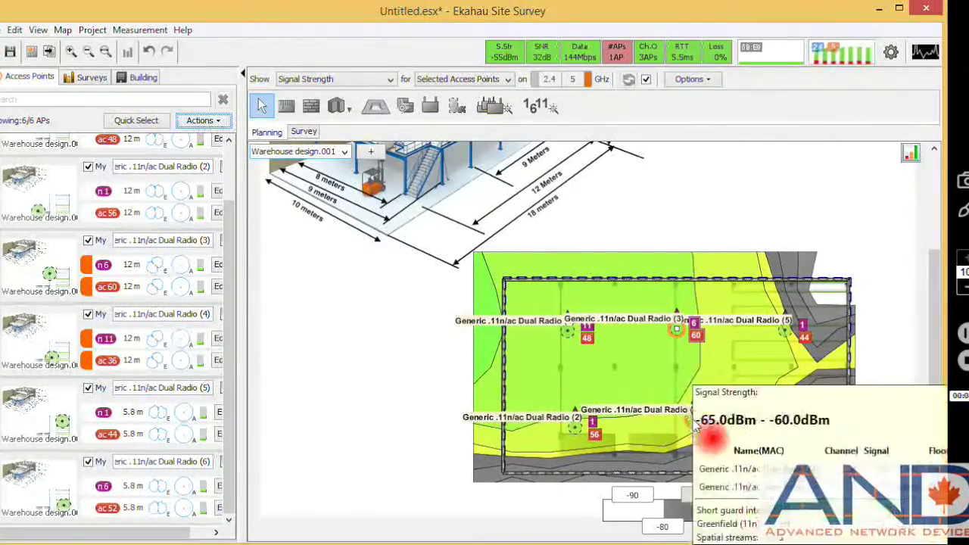
pyautogui.click(712, 427)
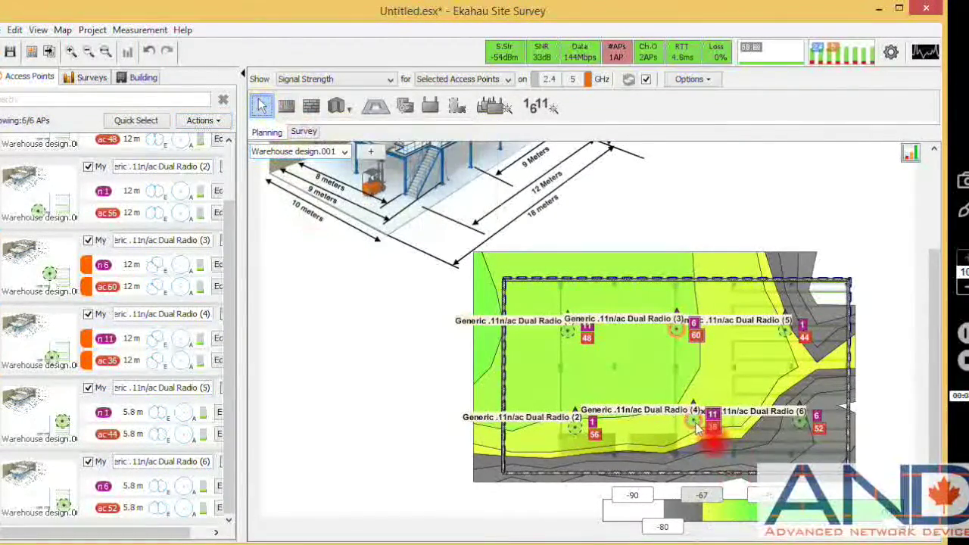
pyautogui.moveTo(698, 428); pyautogui.dragTo(695, 424)
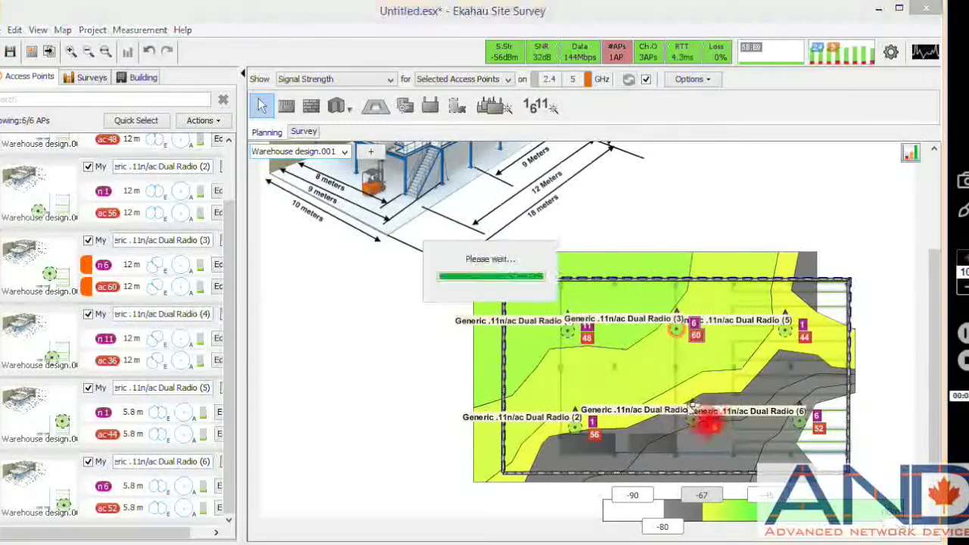
# Uncheck Names in the View menu to hide the access-point labels
pyautogui.click(38, 30)
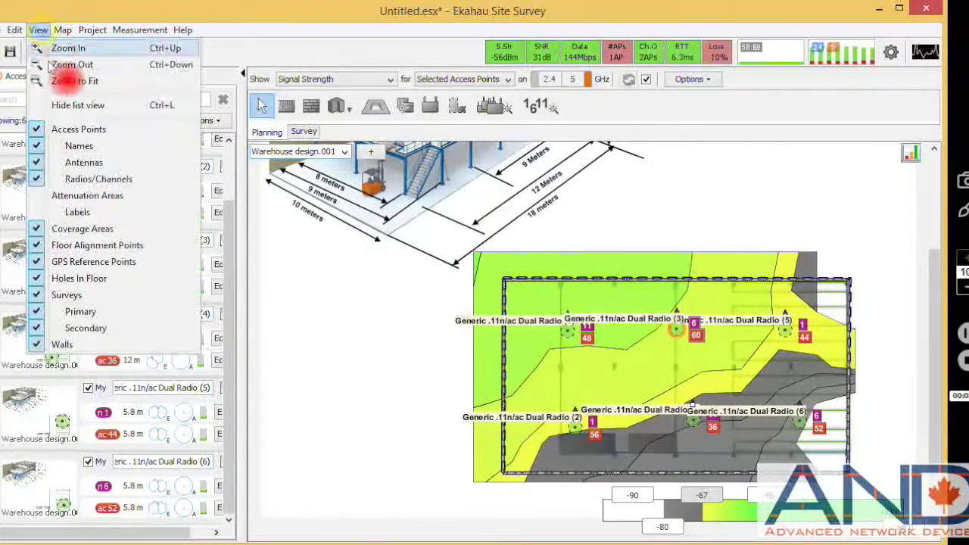
pyautogui.click(44, 149)
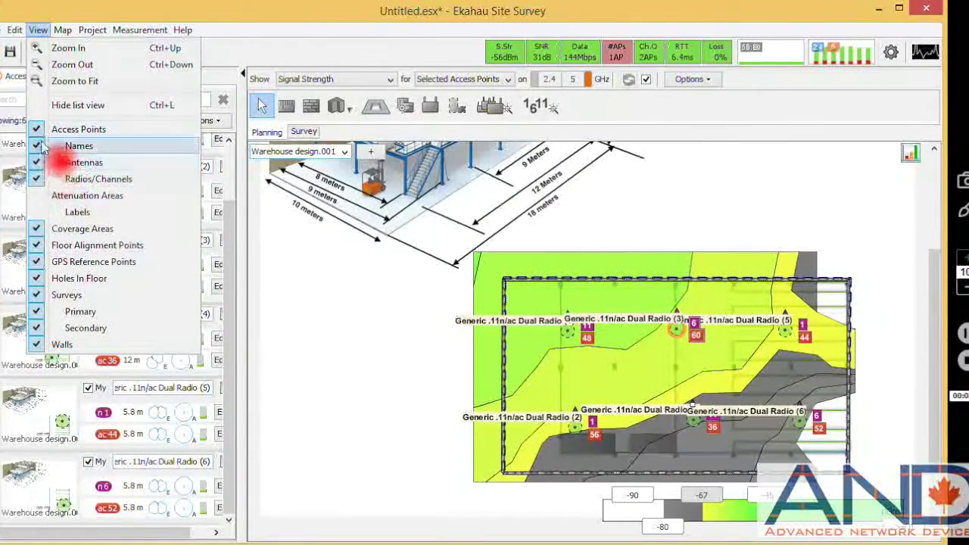
pyautogui.click(43, 149)
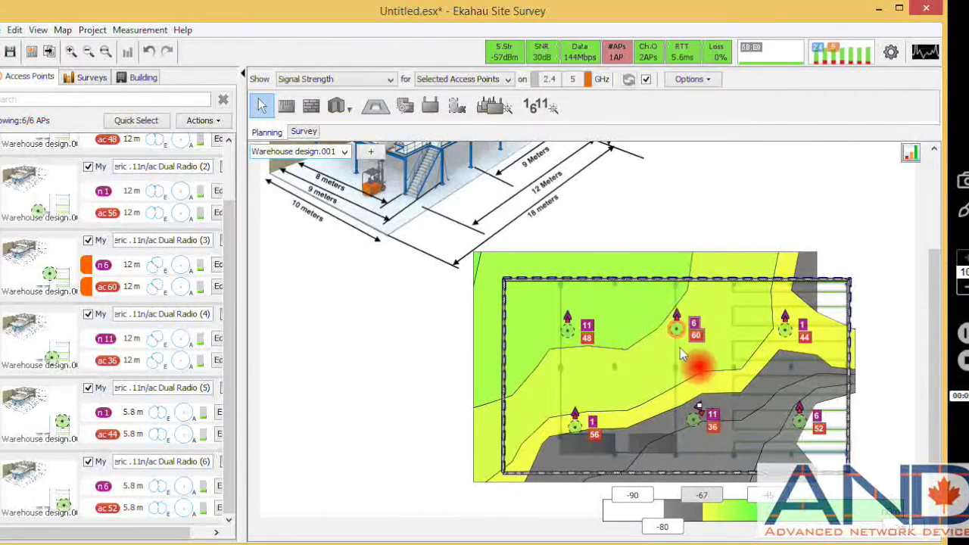
# Reselect access point 4 and move it slightly to the right
pyautogui.moveTo(679, 335)
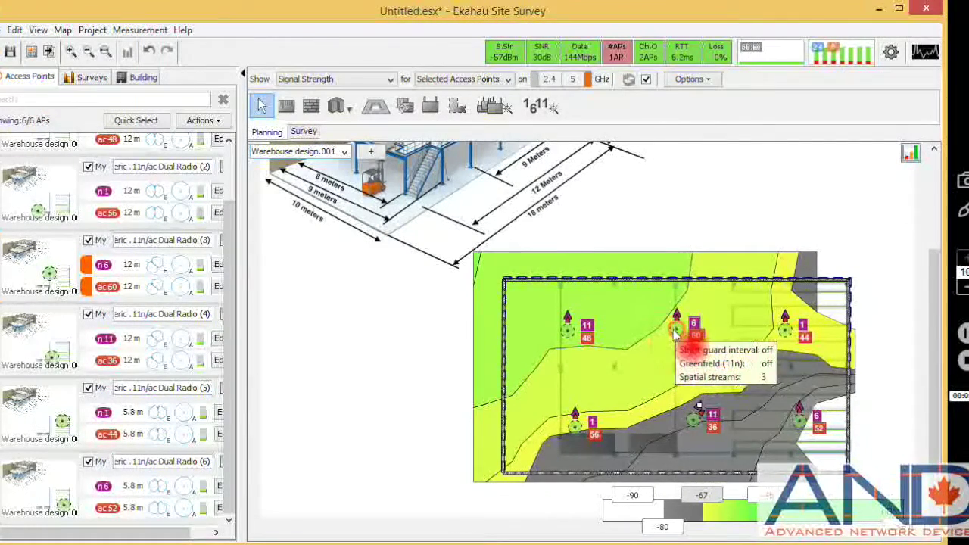
pyautogui.click(678, 331)
pyautogui.click(700, 411)
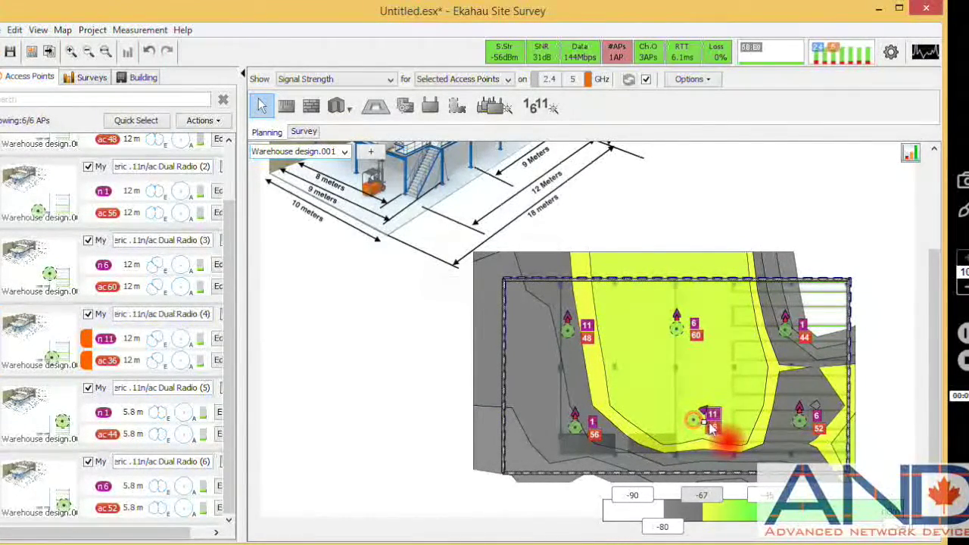
pyautogui.moveTo(708, 426); pyautogui.dragTo(680, 333)
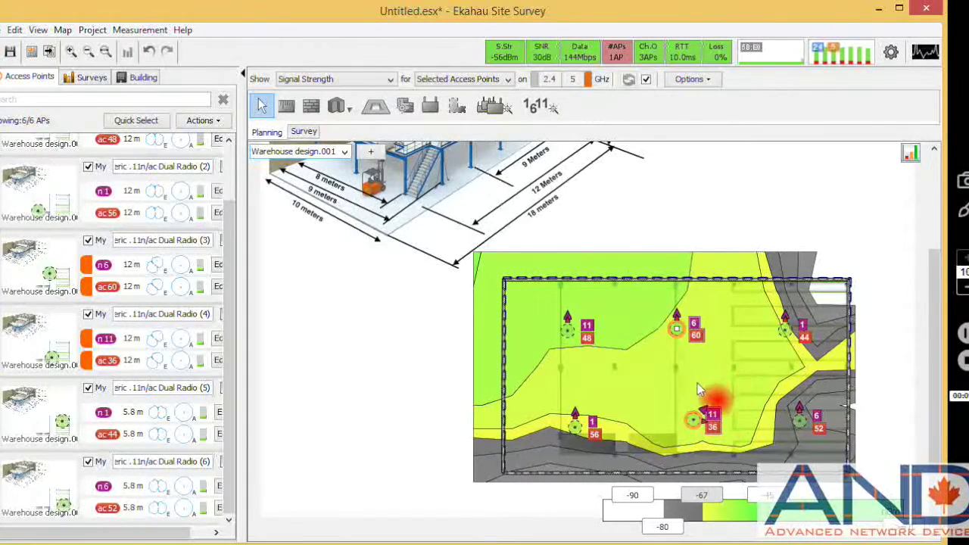
pyautogui.click(697, 425)
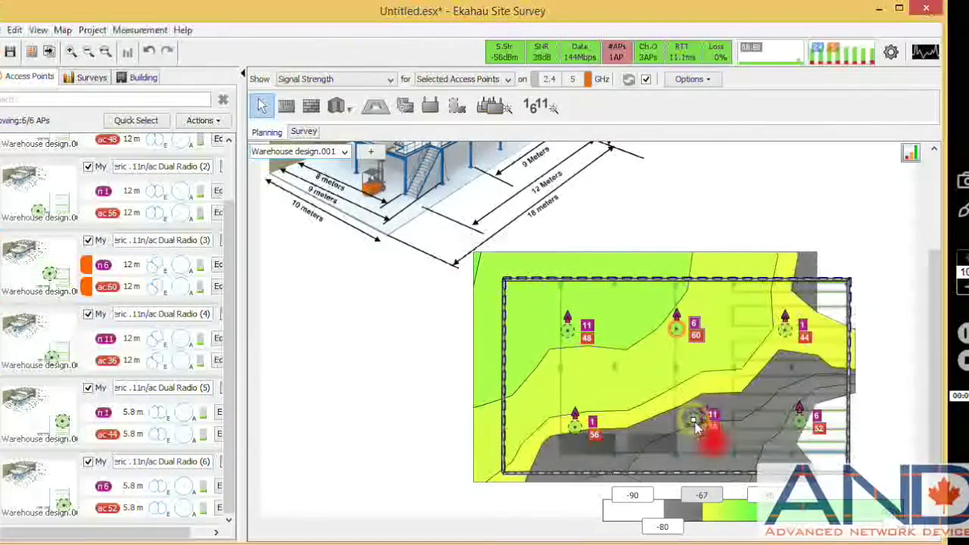
pyautogui.moveTo(704, 425); pyautogui.dragTo(723, 426)
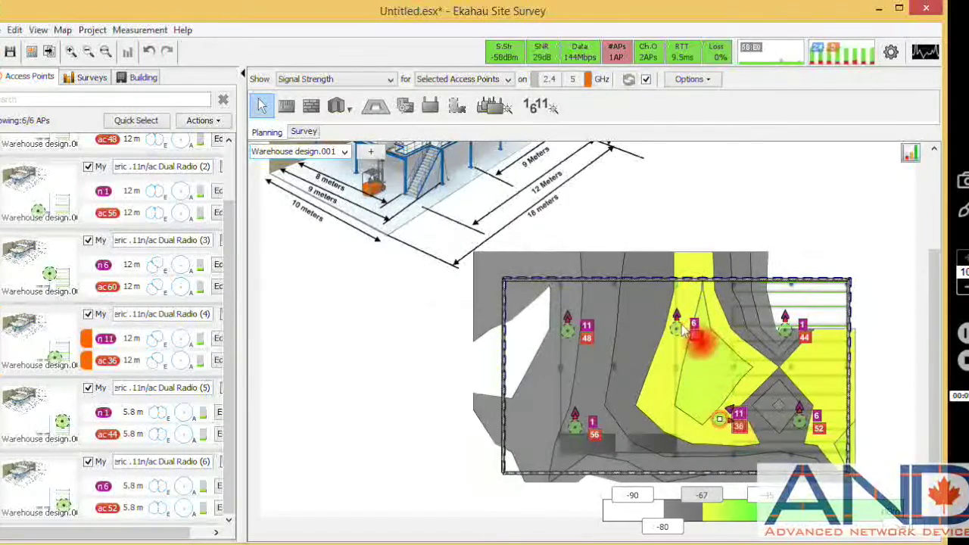
# Nudge access points 6/60 and 11/36 further right, adjusting the selection between moves
pyautogui.click(678, 331)
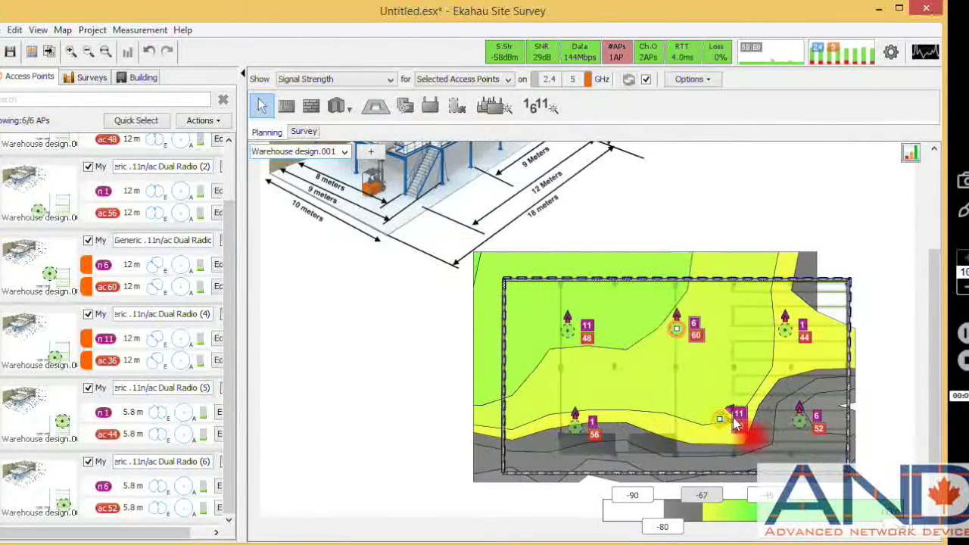
pyautogui.moveTo(722, 422); pyautogui.dragTo(728, 421)
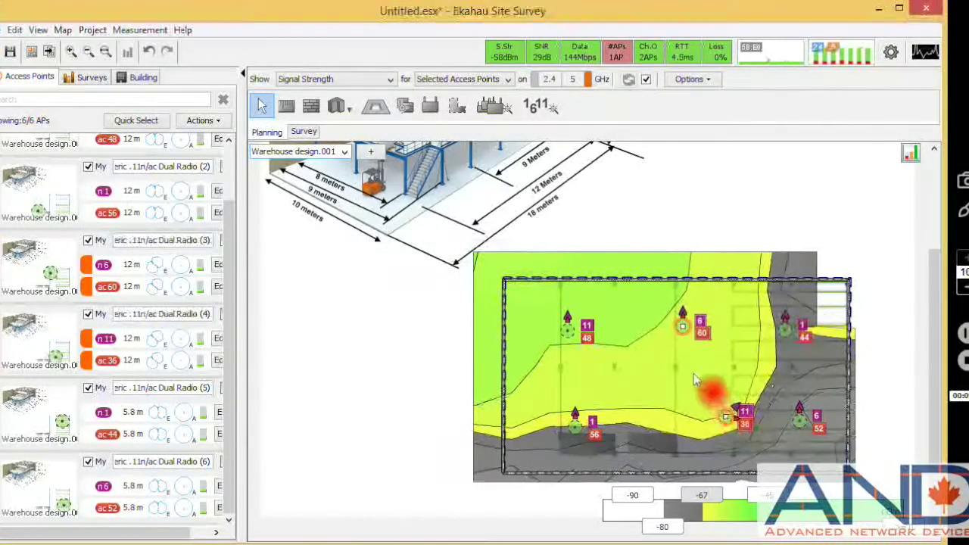
pyautogui.keyDown('ctrl'); pyautogui.click(684, 331); pyautogui.keyUp('ctrl')
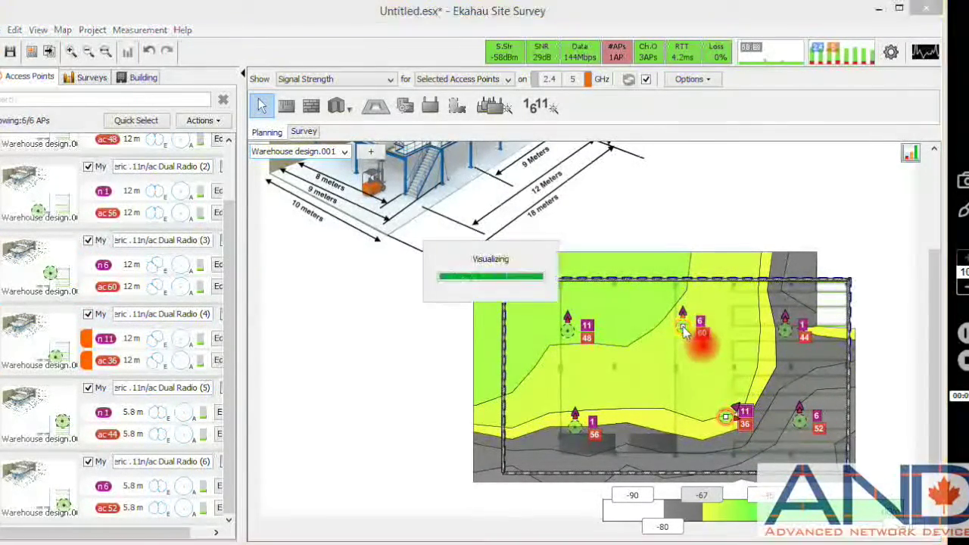
pyautogui.moveTo(739, 423); pyautogui.dragTo(756, 422)
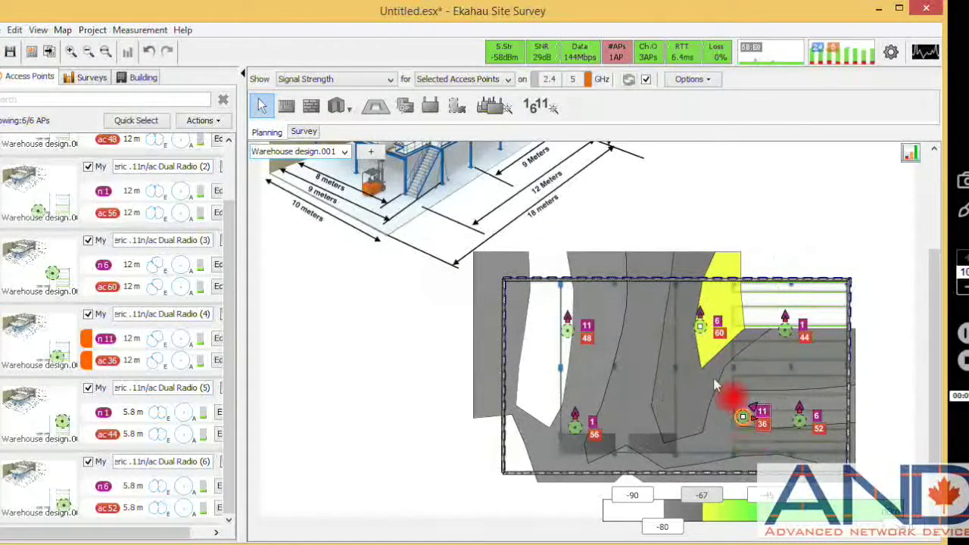
pyautogui.keyDown('ctrl'); pyautogui.click(703, 331); pyautogui.keyUp('ctrl')
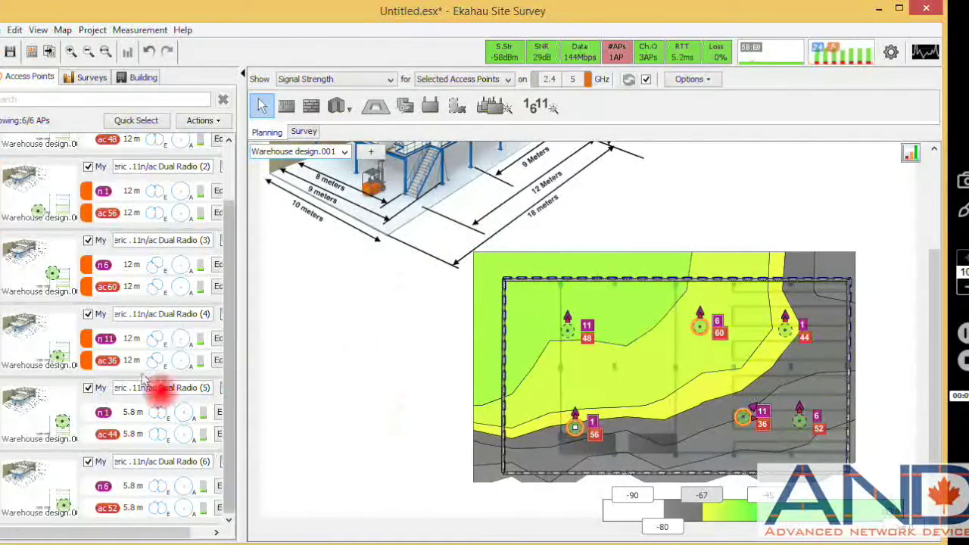
pyautogui.keyDown('ctrl'); pyautogui.click(11, 292); pyautogui.keyUp('ctrl')
# Select access point 1/56 and tilt its n1 radio to -45 degrees
pyautogui.keyDown('ctrl'); pyautogui.click(11, 216); pyautogui.keyUp('ctrl')
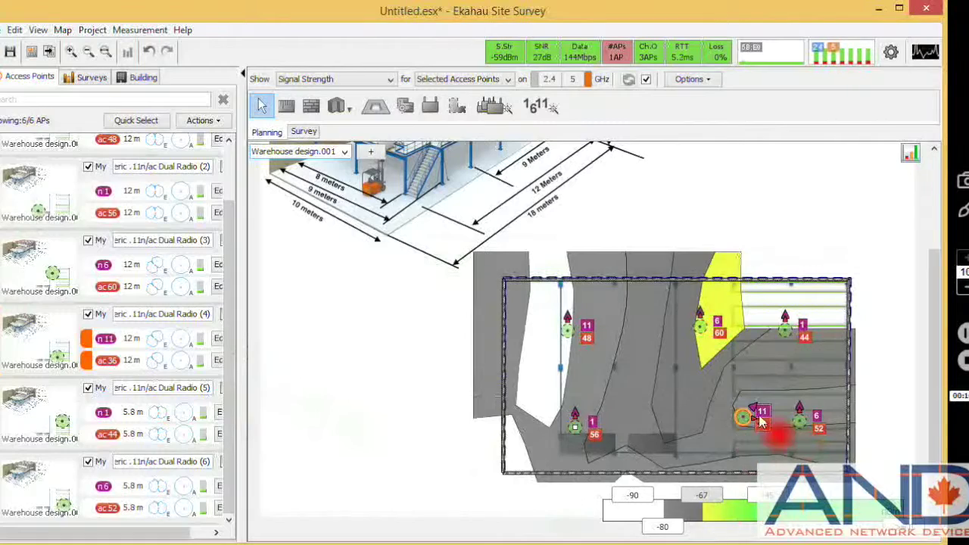
pyautogui.click(575, 427)
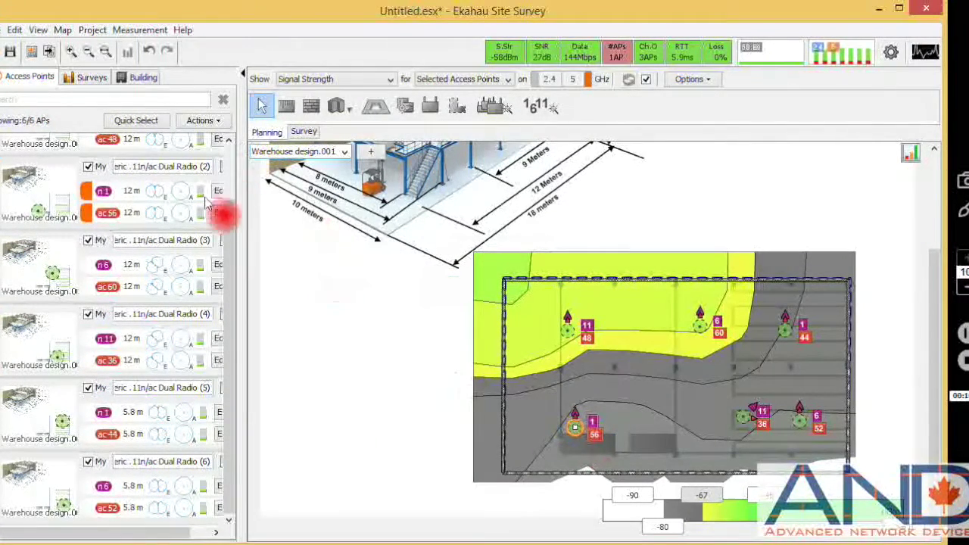
pyautogui.scroll(1, 233, 217)
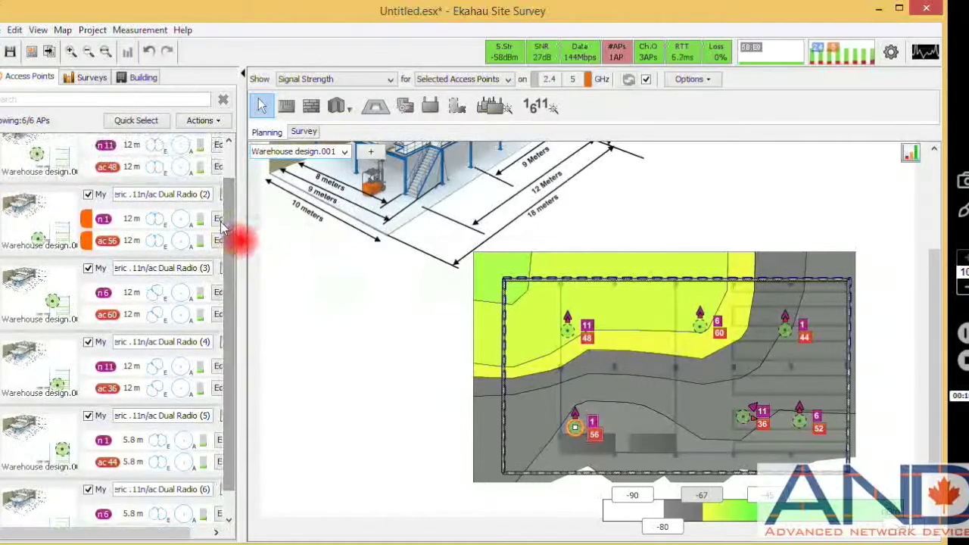
pyautogui.click(219, 219)
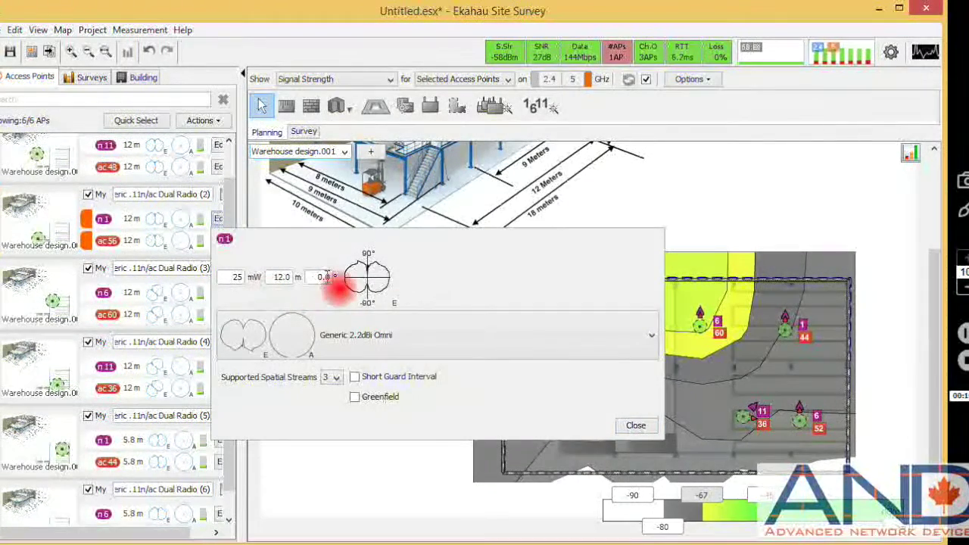
pyautogui.doubleClick(323, 278)
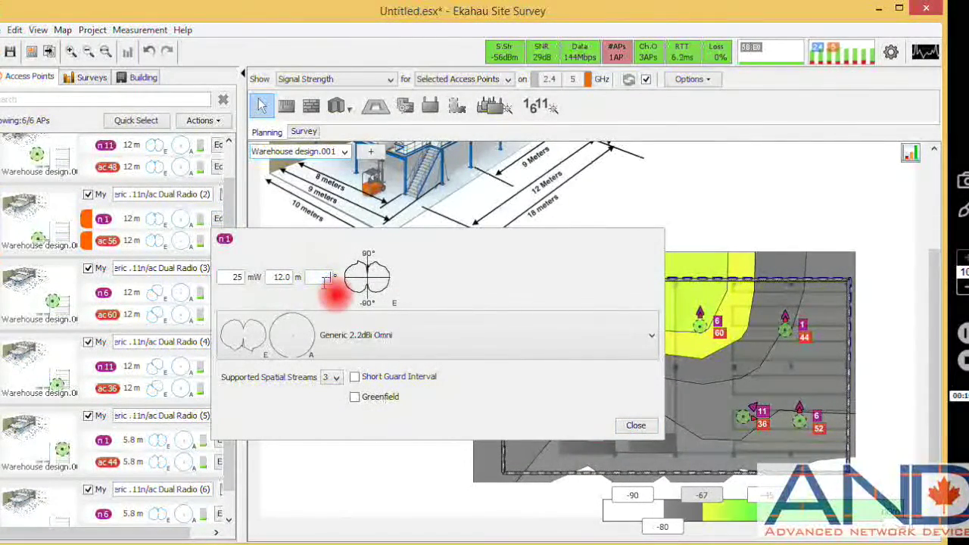
pyautogui.write('45')
pyautogui.press('Return')
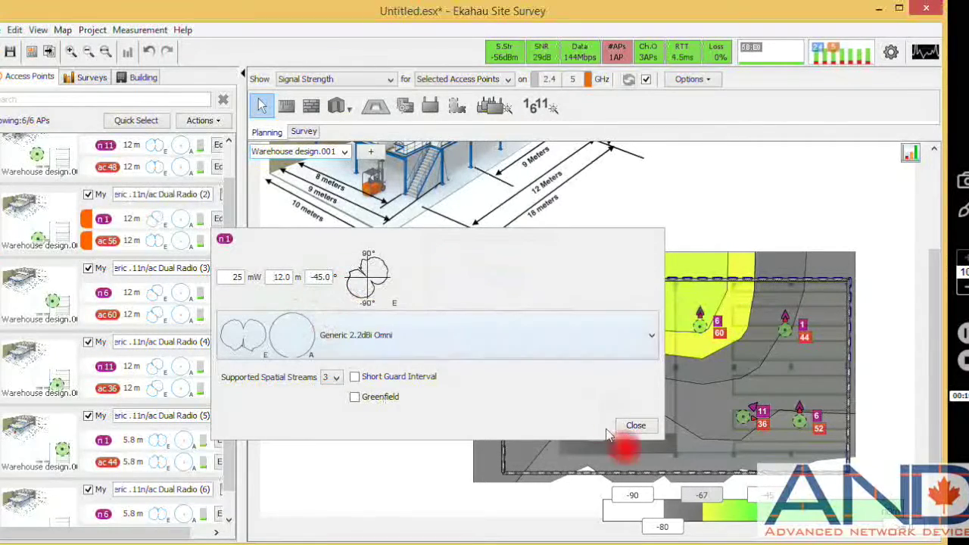
pyautogui.click(636, 425)
# Tilt the same access point's ac56 radio to -45 degrees as well
pyautogui.click(219, 240)
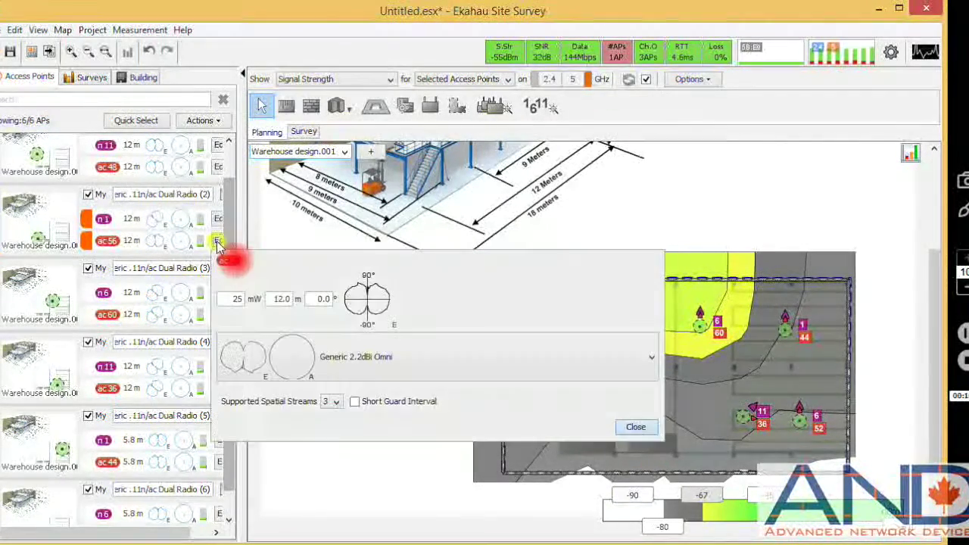
pyautogui.click(324, 299)
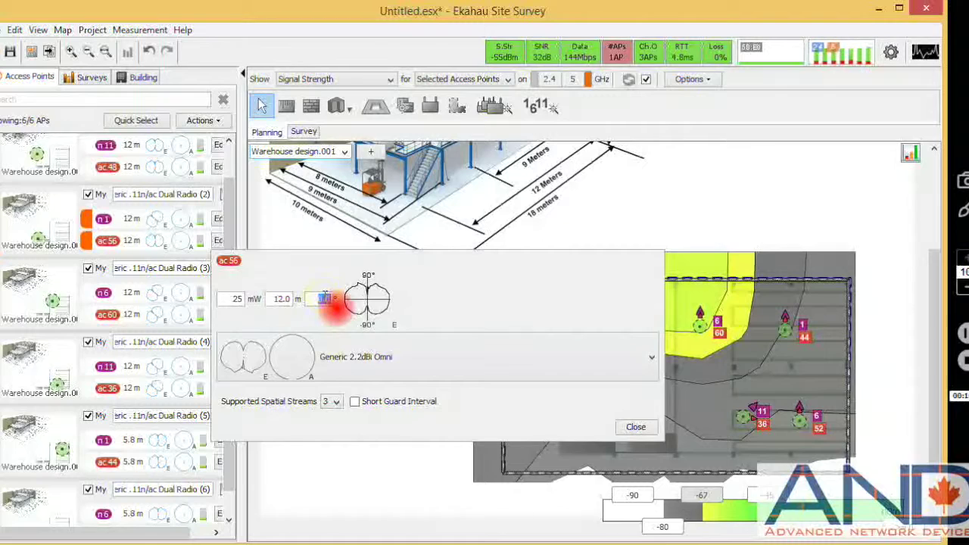
pyautogui.press('Return')
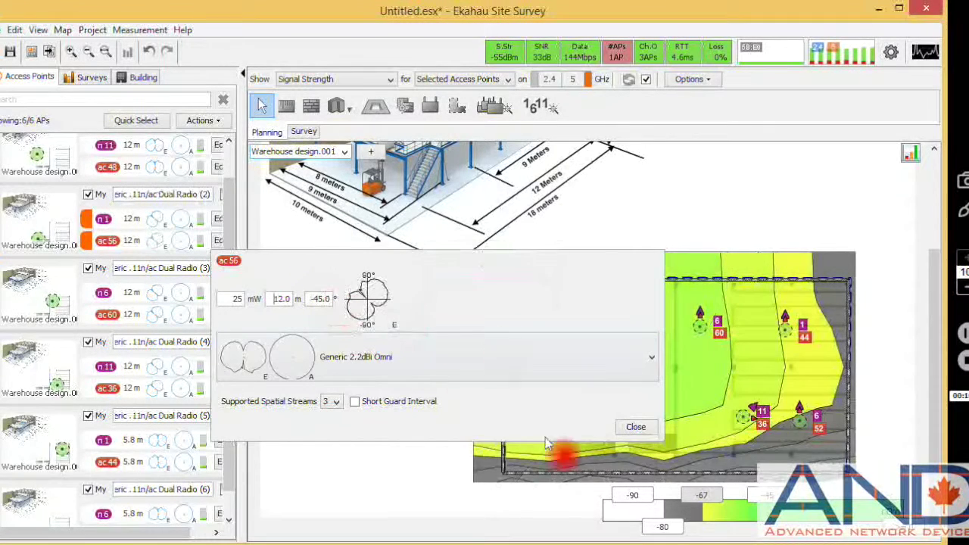
pyautogui.click(636, 427)
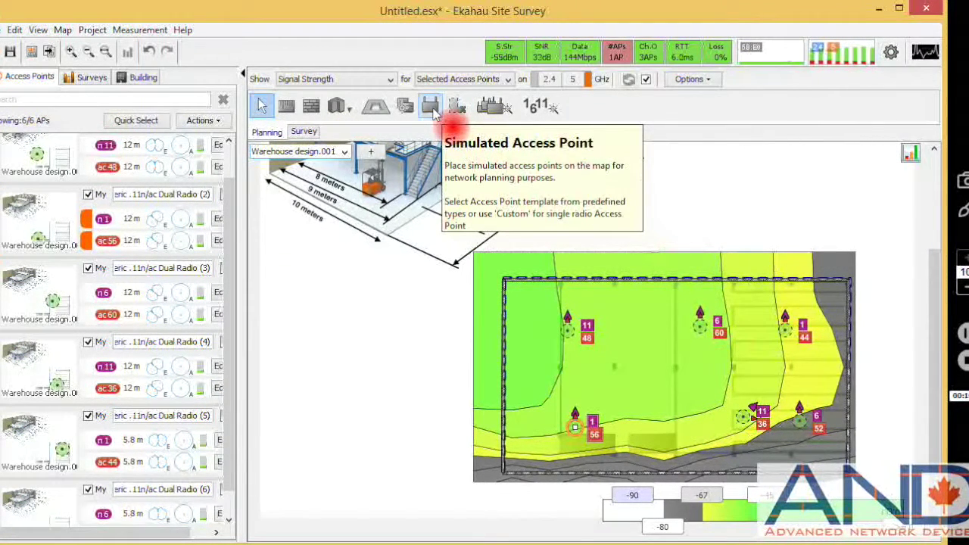
# Place a Generic .11n/ac 4x4:4 Dual Radio access point near the lower-right wall
pyautogui.click(432, 107)
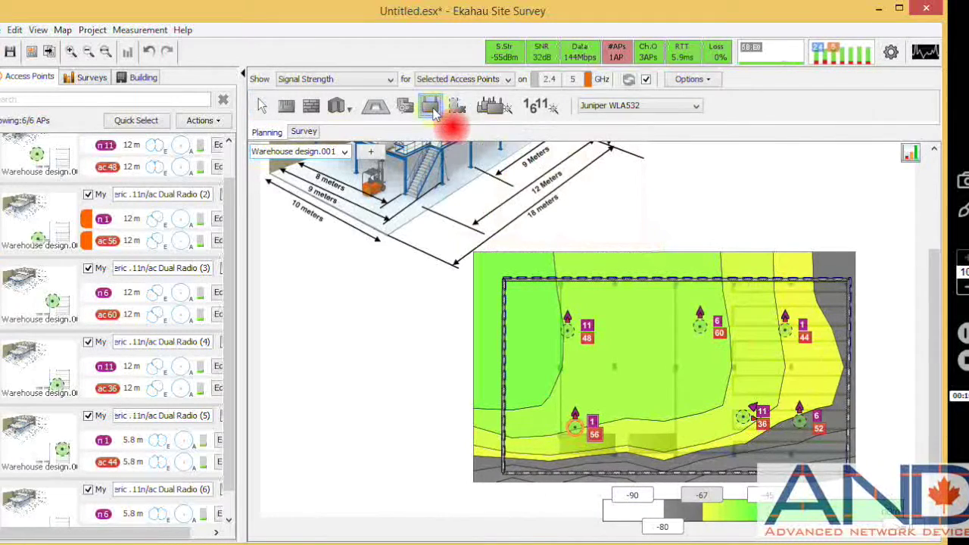
pyautogui.click(696, 106)
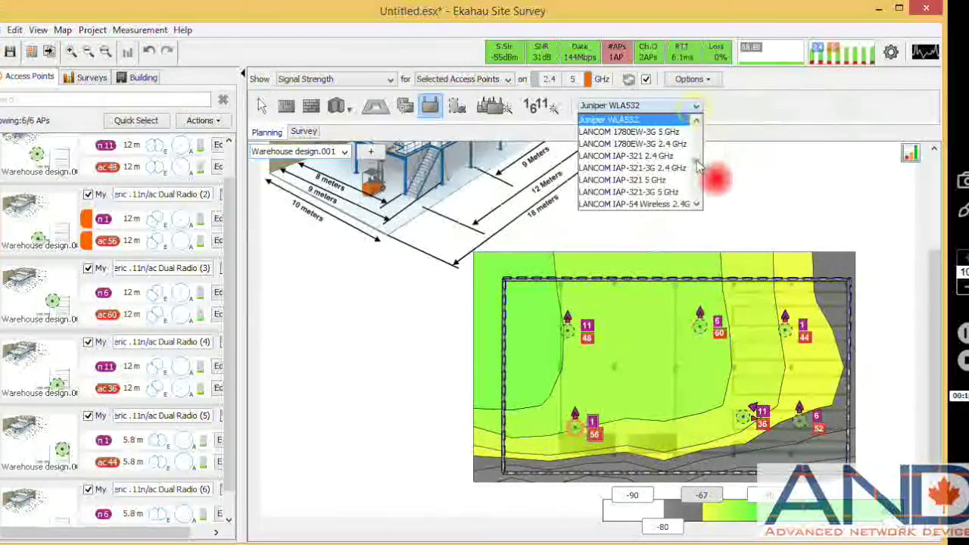
pyautogui.moveTo(698, 166); pyautogui.dragTo(698, 130)
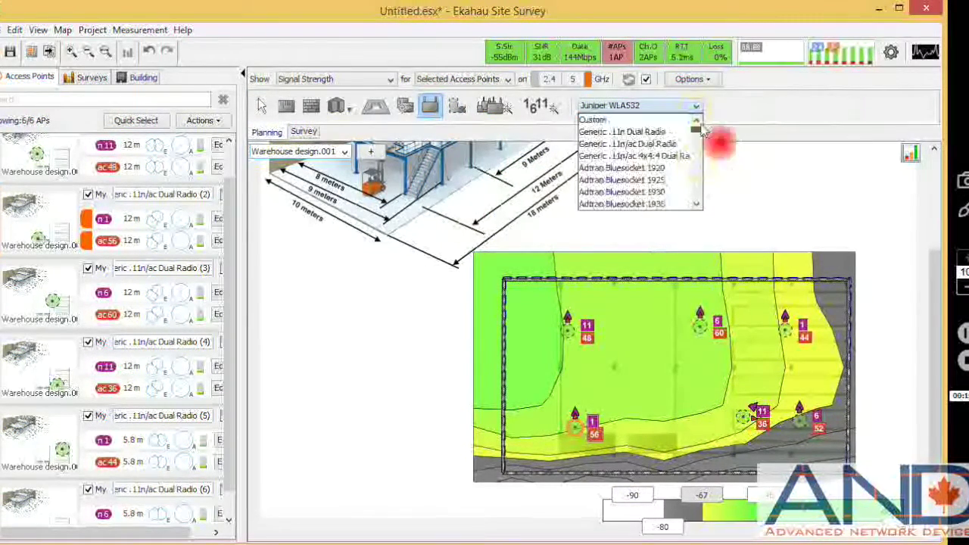
pyautogui.click(679, 156)
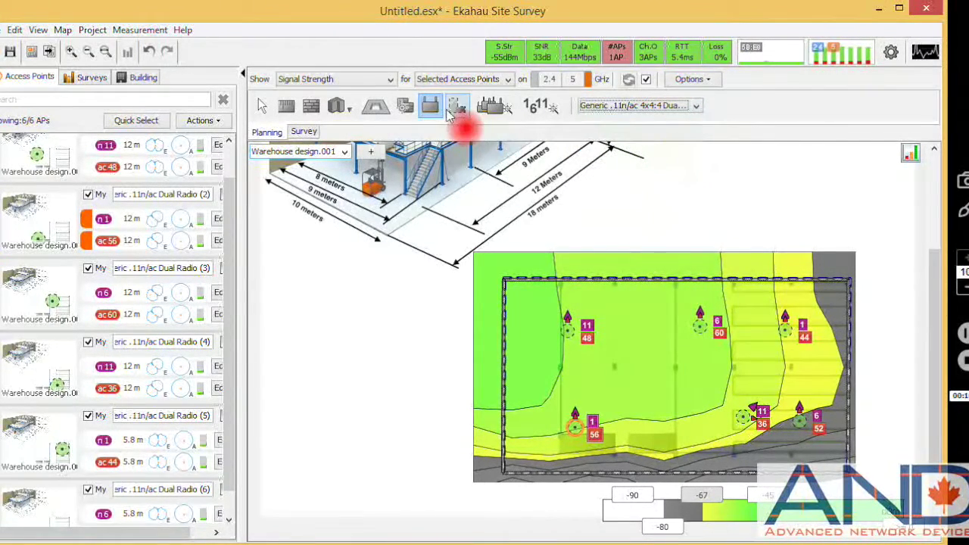
pyautogui.click(788, 453)
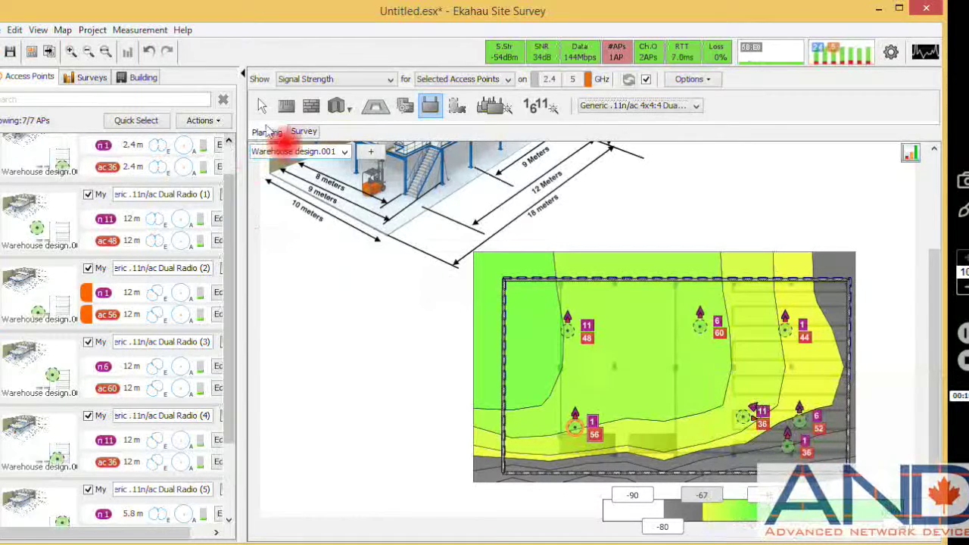
pyautogui.click(262, 106)
# Select the new 4x4 AP alongside the others, excluding AP 1/56, to show near-full green coverage
pyautogui.click(788, 449)
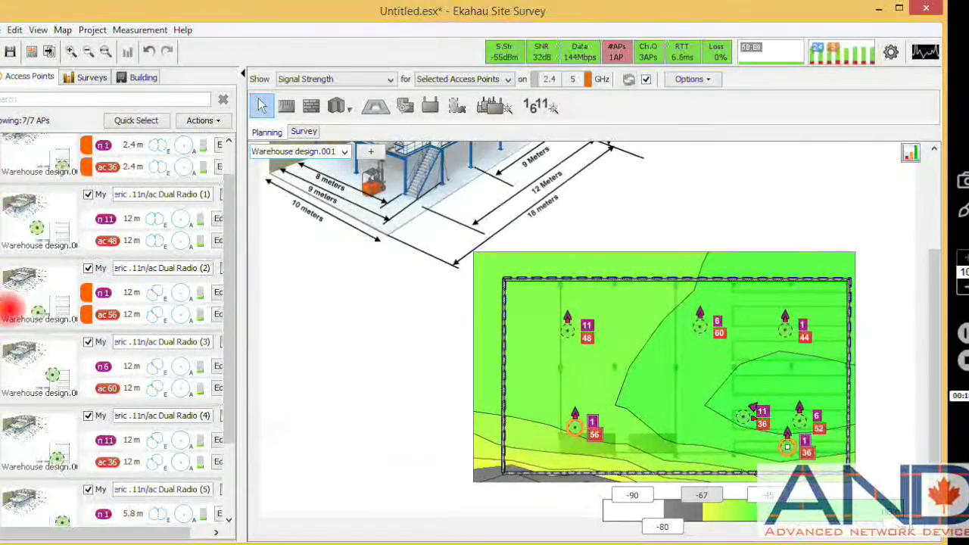
pyautogui.click(12, 310)
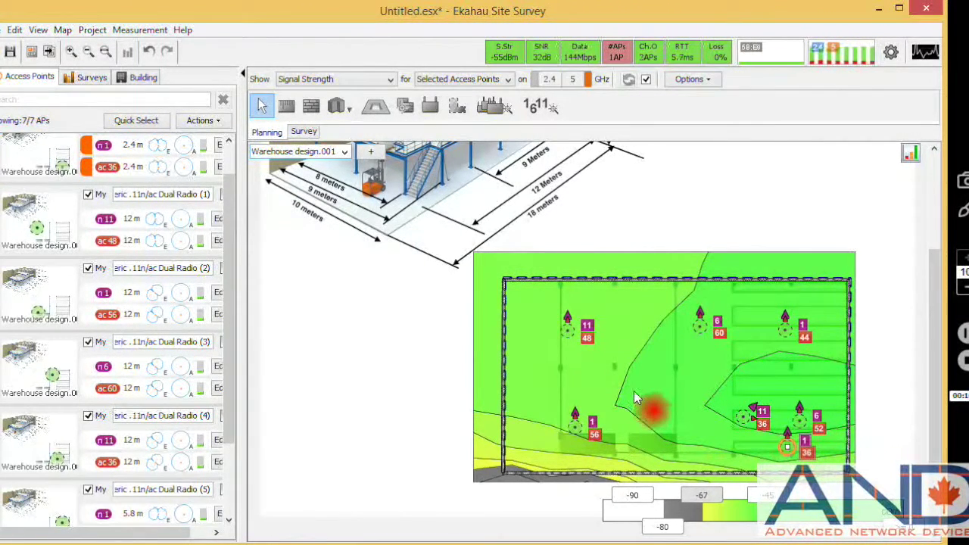
pyautogui.moveTo(634, 394)
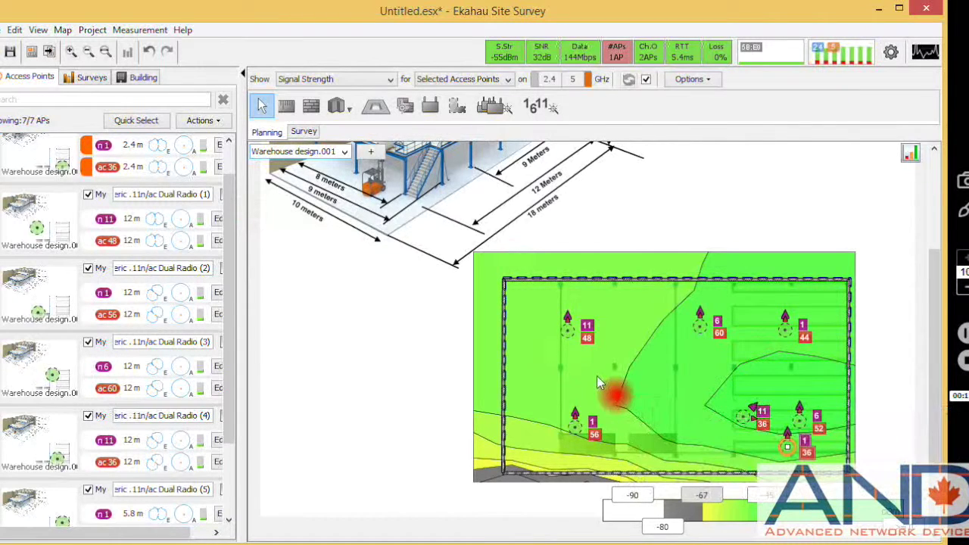